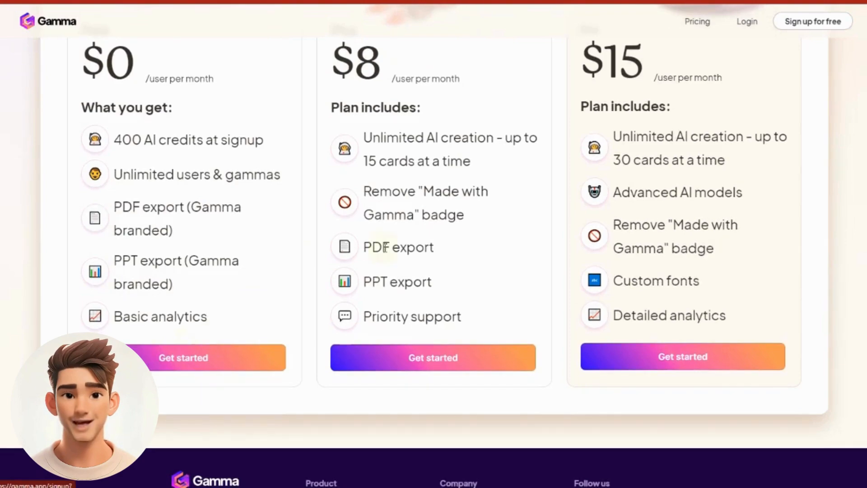
Review the plan features on the pricing page and sign up for the Free plan with a Google account
scroll(235, 333, "down", 7)
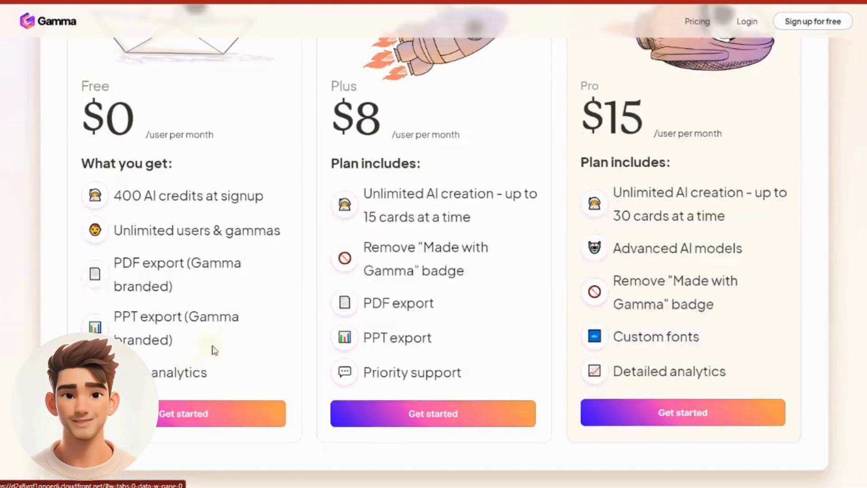
scroll(189, 360, "up", 6)
scroll(195, 315, "down", 2)
scroll(194, 315, "down", 5)
left_click(182, 248)
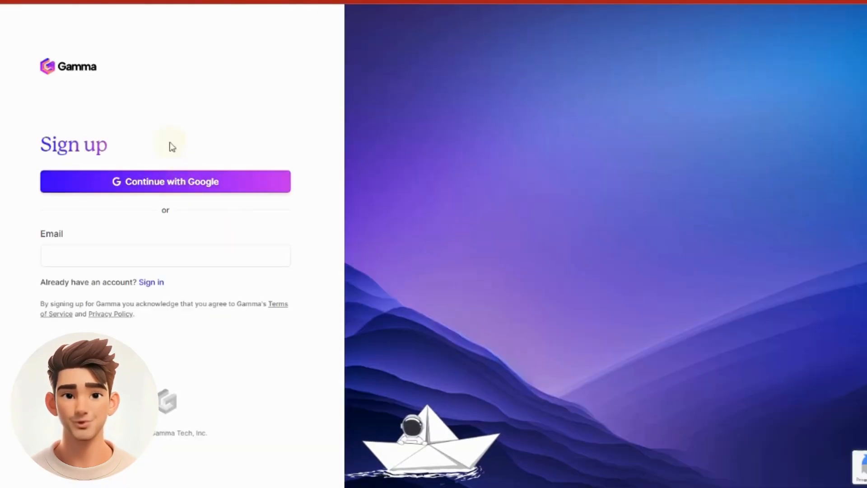
left_click(182, 181)
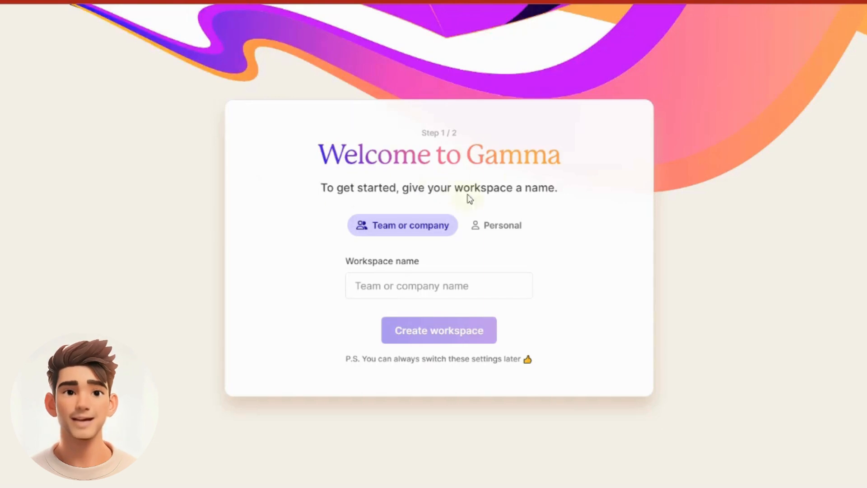
left_click(407, 283)
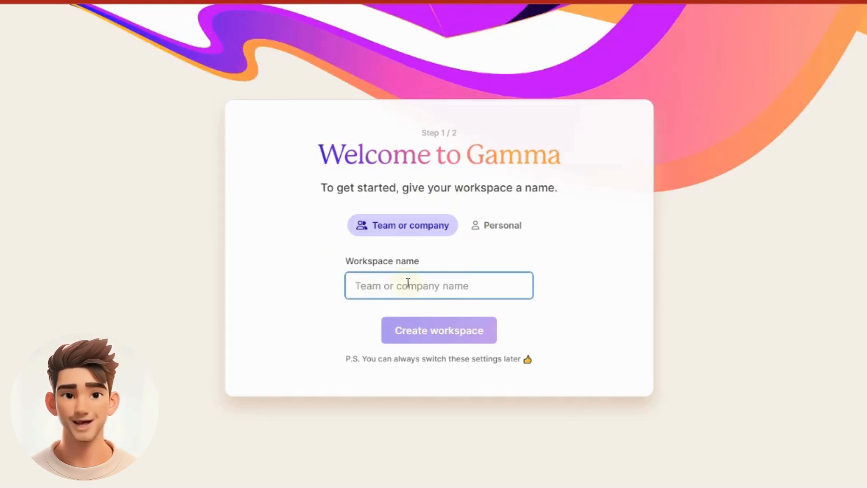
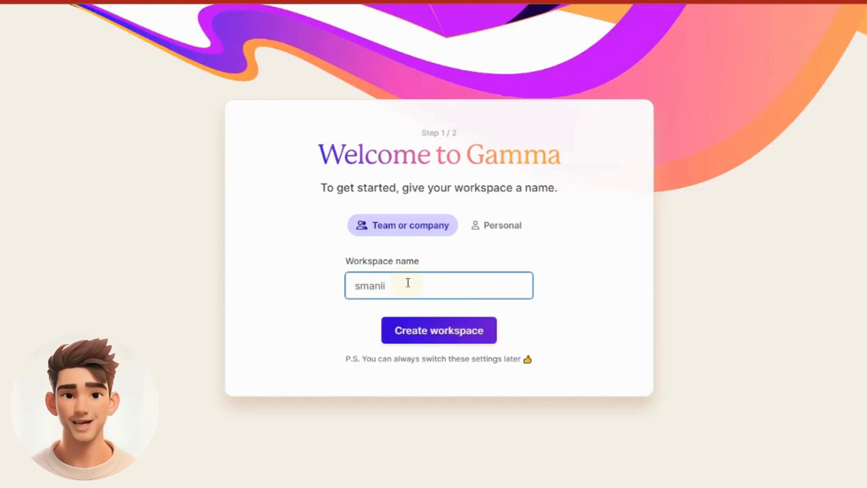
left_click(499, 230)
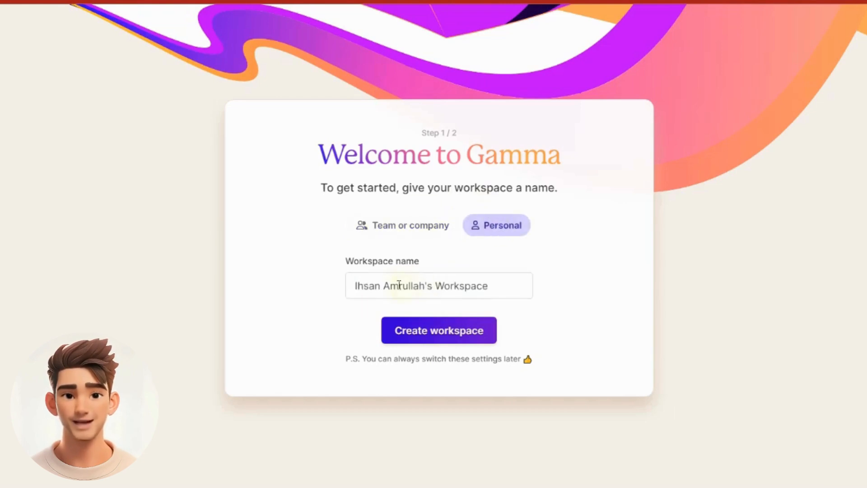
left_click(414, 232)
Create a Personal workspace, keeping its suggested workspace name
left_click(474, 229)
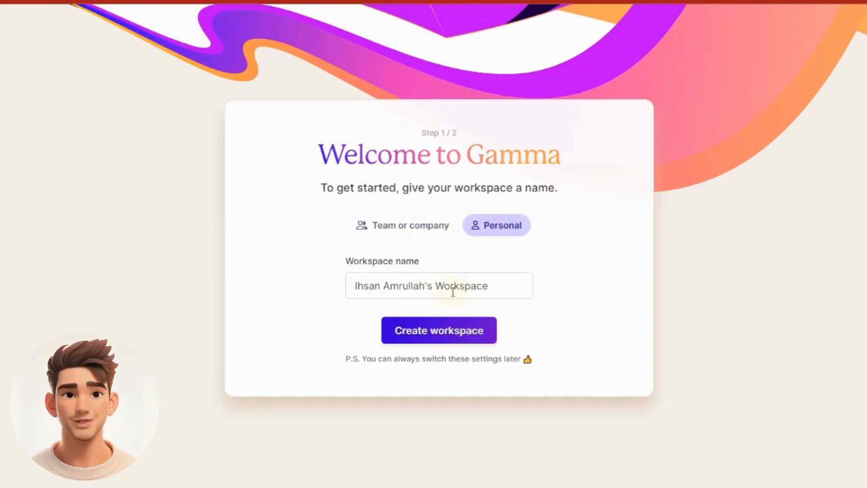
left_click(385, 322)
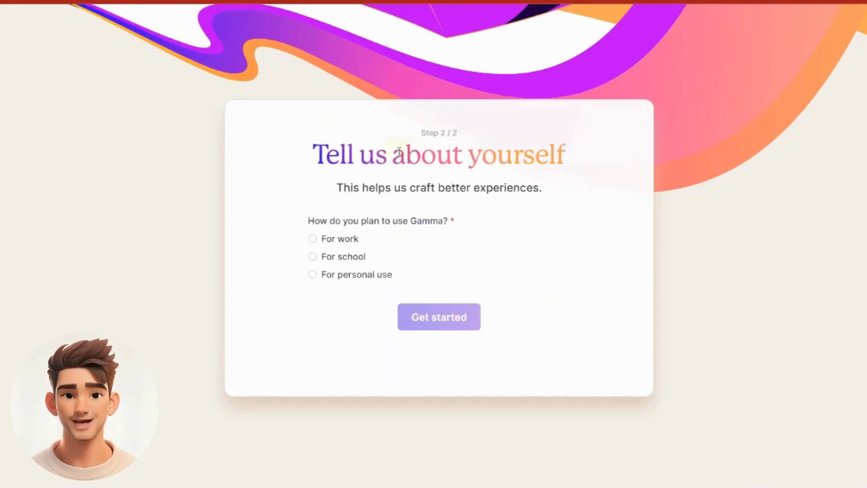
Complete and submit the profile questionnaire with For school, Teacher, Secondary school (grades 7-12) and YouTube
left_click(317, 259)
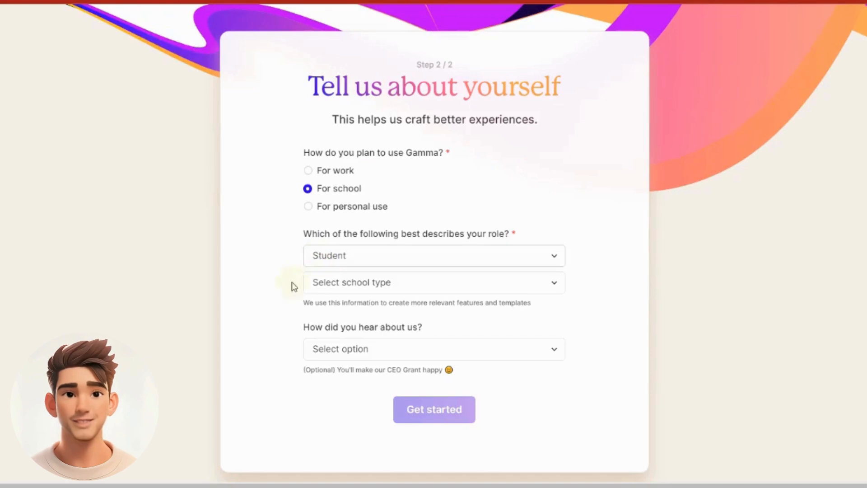
left_click(553, 261)
left_click(477, 293)
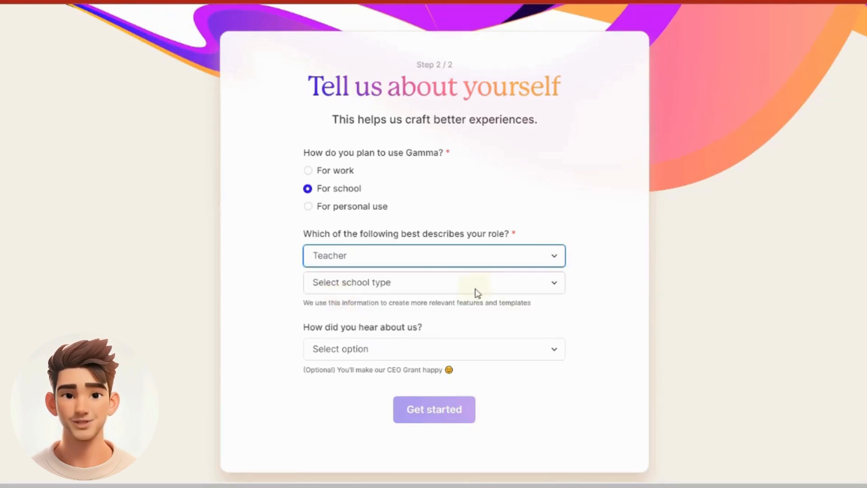
left_click(554, 284)
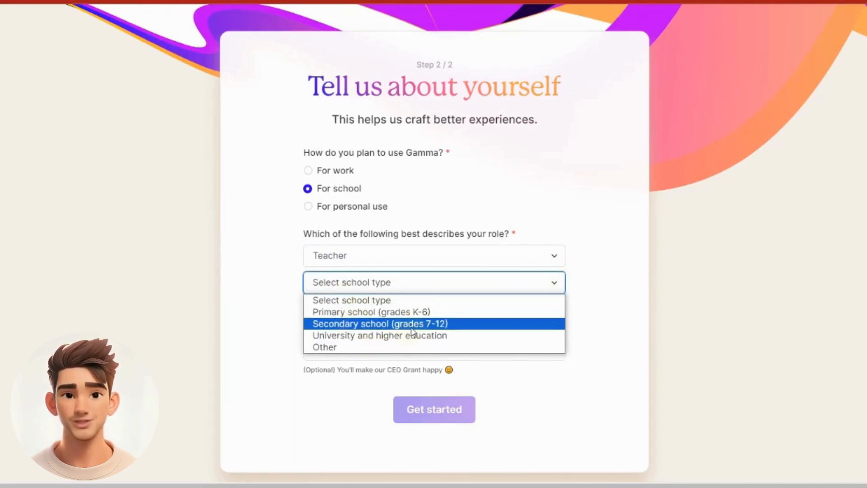
left_click(384, 323)
left_click(467, 351)
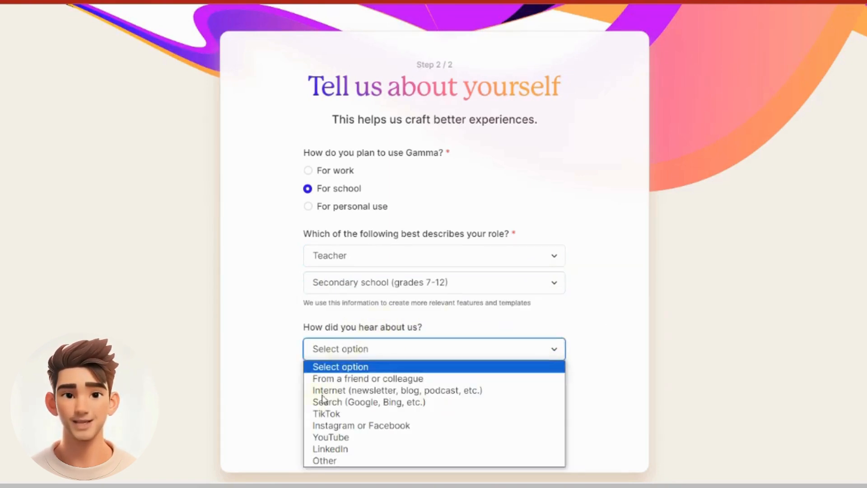
left_click(352, 437)
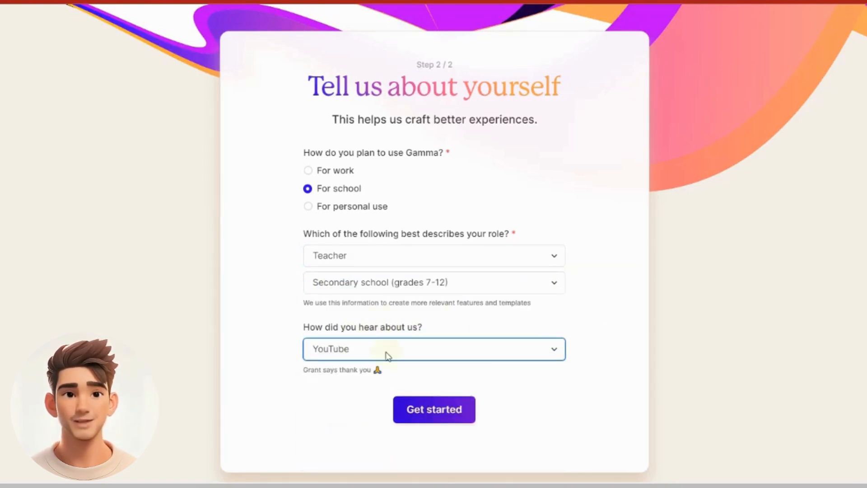
left_click(431, 409)
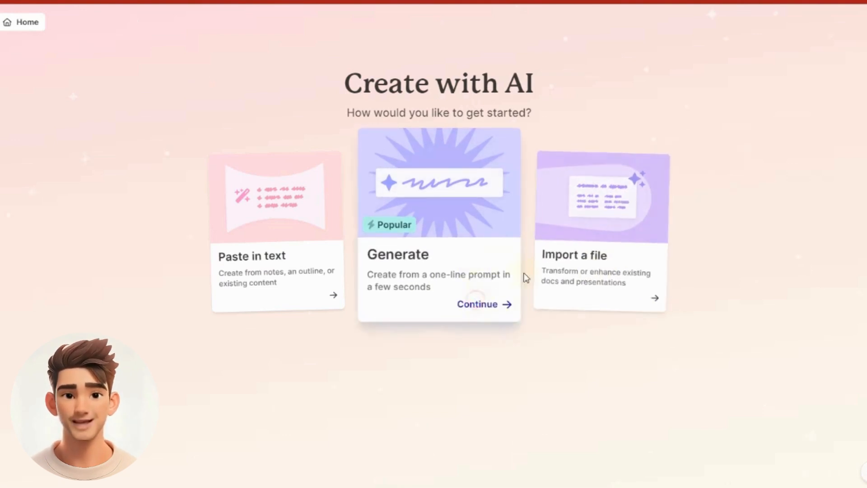
Start a presentation generated from a one-line prompt, set to Bahasa Indonesia and 9 cards
left_click(508, 312)
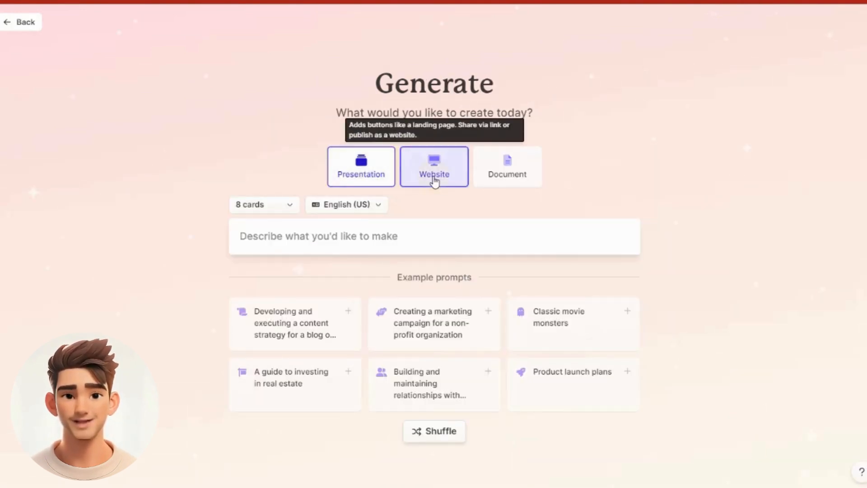
left_click(379, 208)
left_click(389, 255)
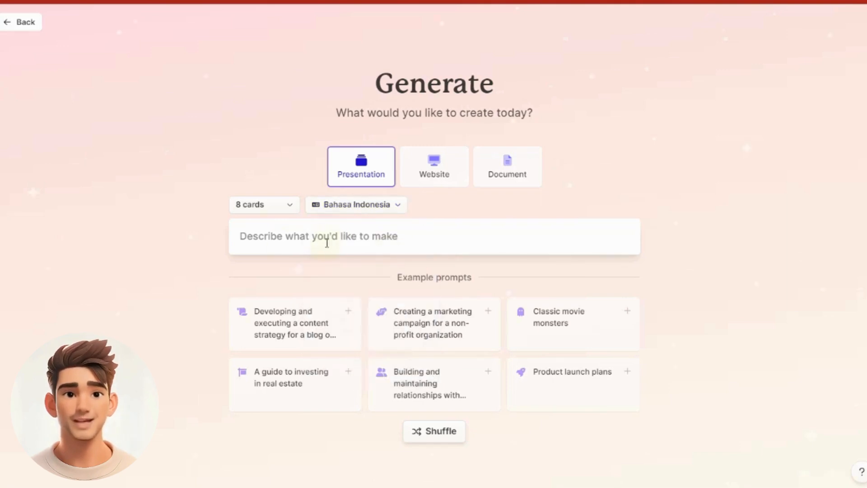
left_click(293, 212)
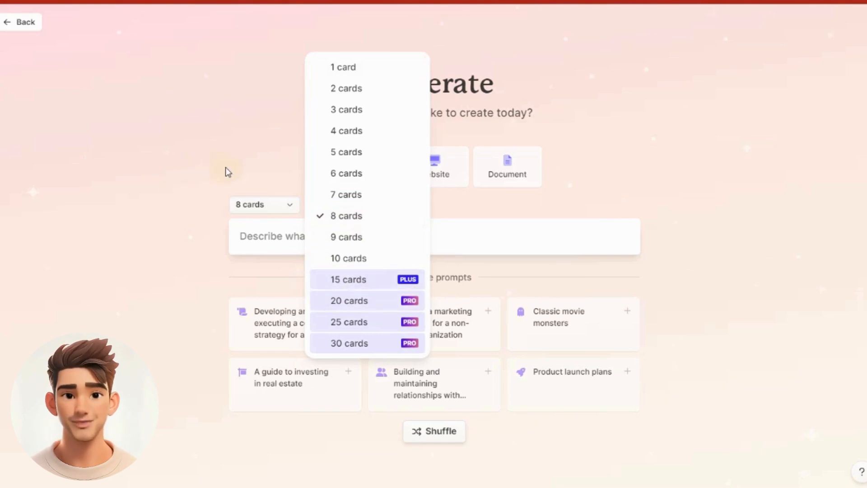
left_click(332, 238)
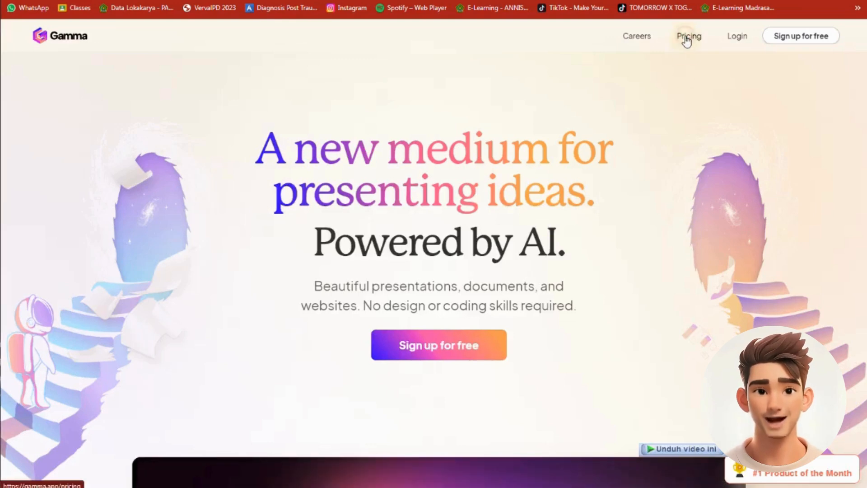
Review the Free, Plus and Pro plans on the pricing page and sign up for the Free plan with Google
left_click(687, 40)
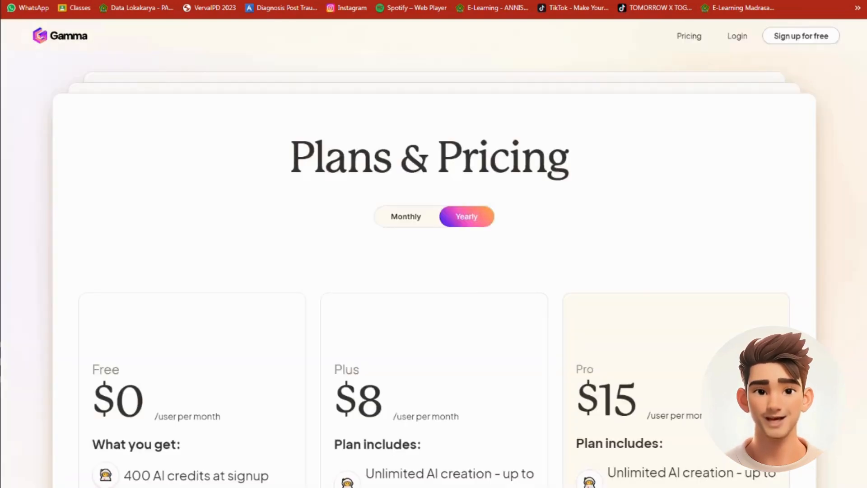
scroll(113, 332, "down", 2)
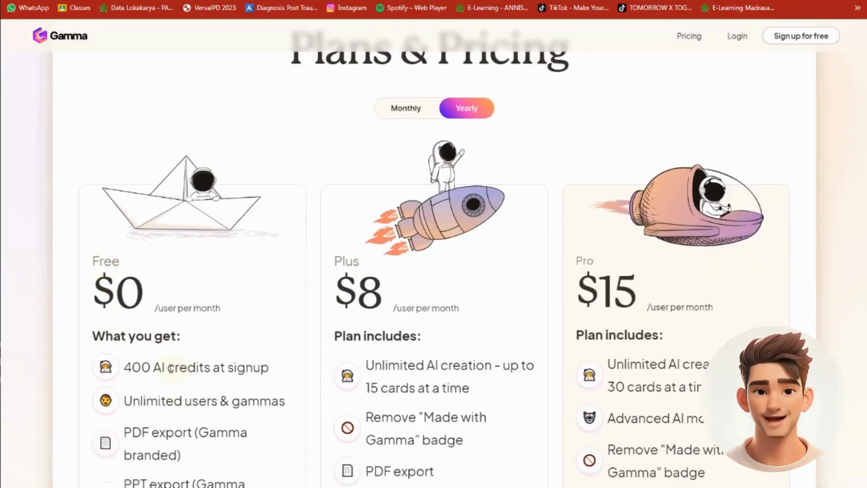
scroll(177, 370, "down", 2)
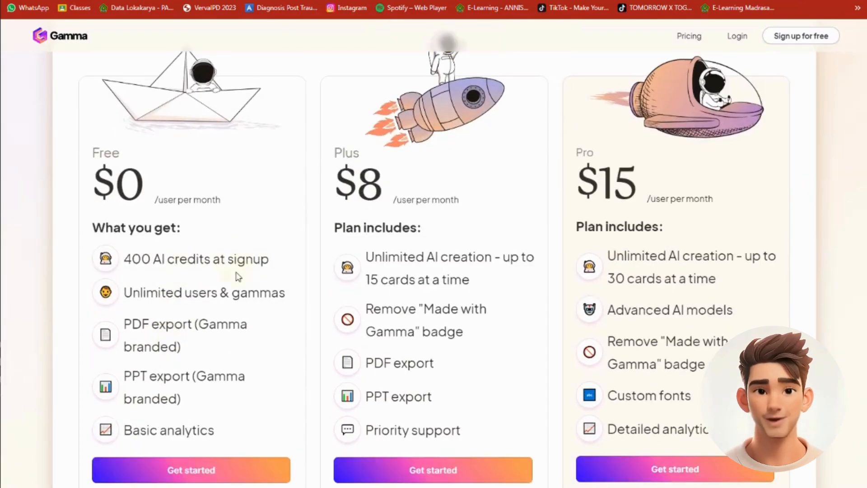
scroll(238, 277, "down", 1)
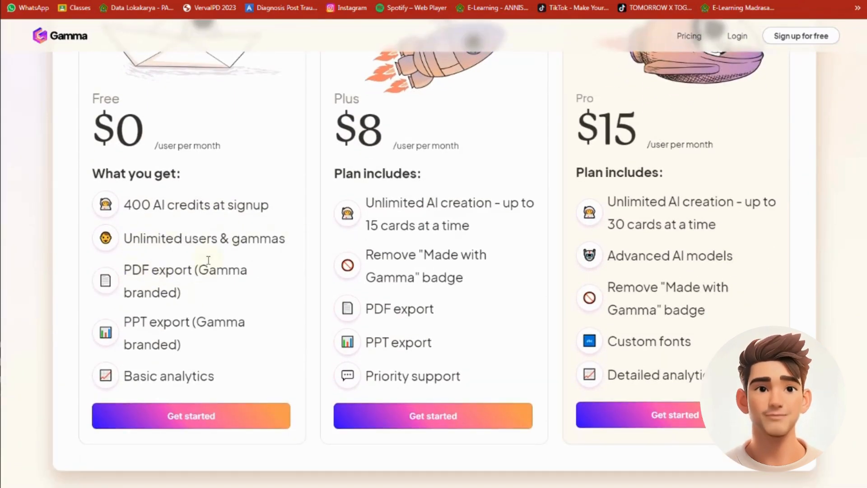
scroll(174, 378, "down", 1)
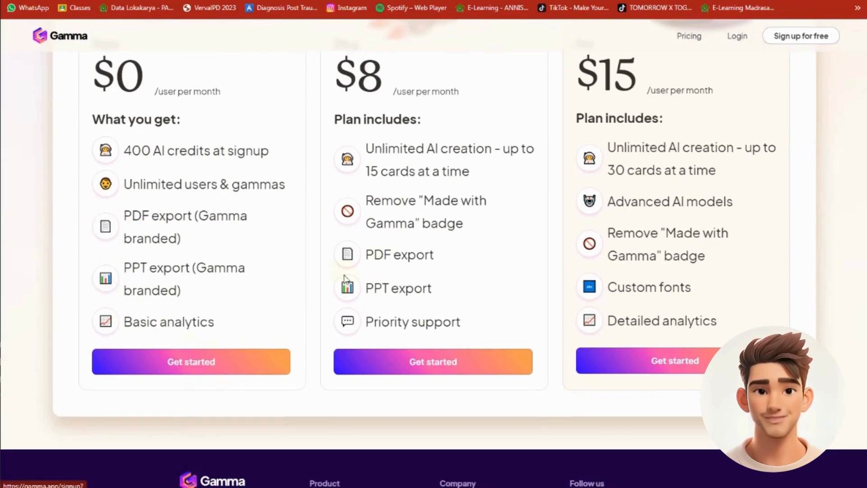
scroll(269, 188, "up", 6)
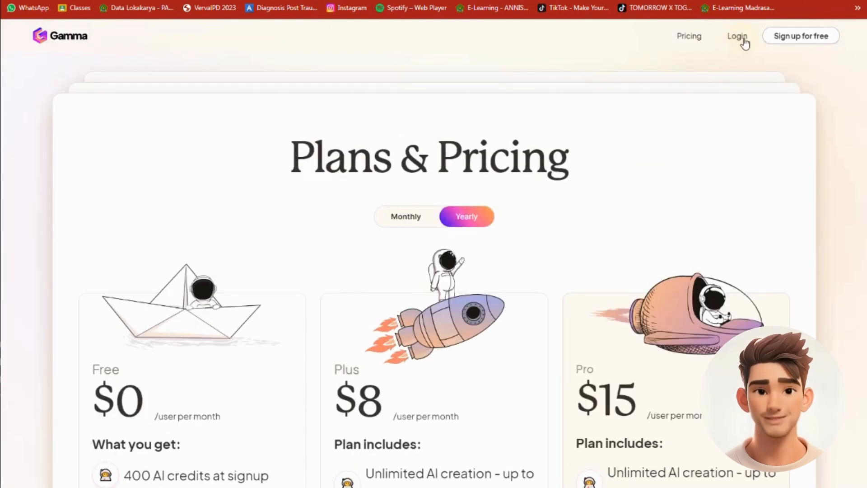
scroll(184, 384, "down", 6)
scroll(682, 172, "up", 4)
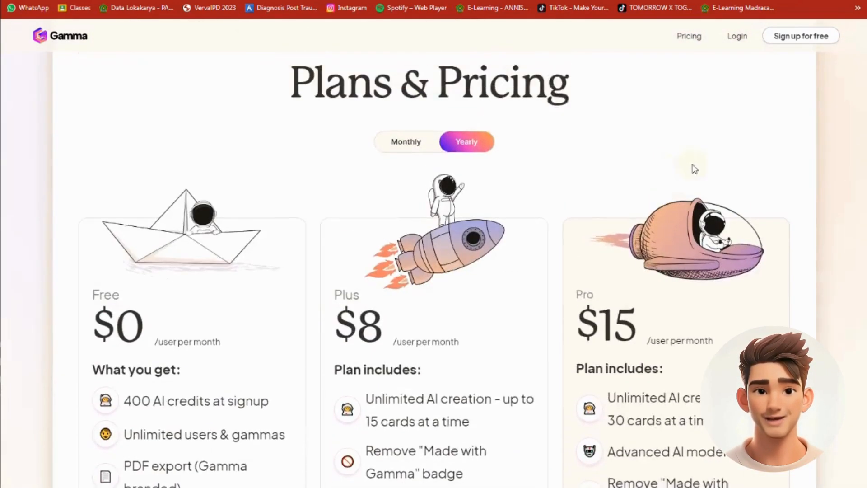
scroll(188, 367, "down", 8)
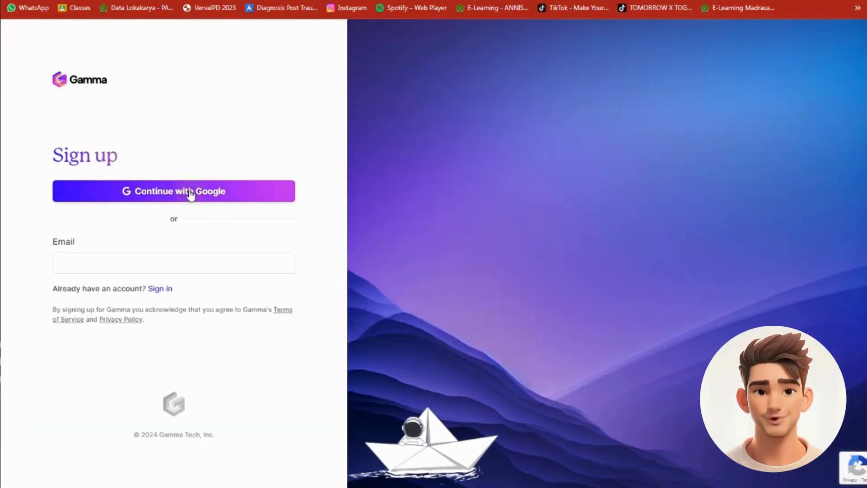
left_click(191, 192)
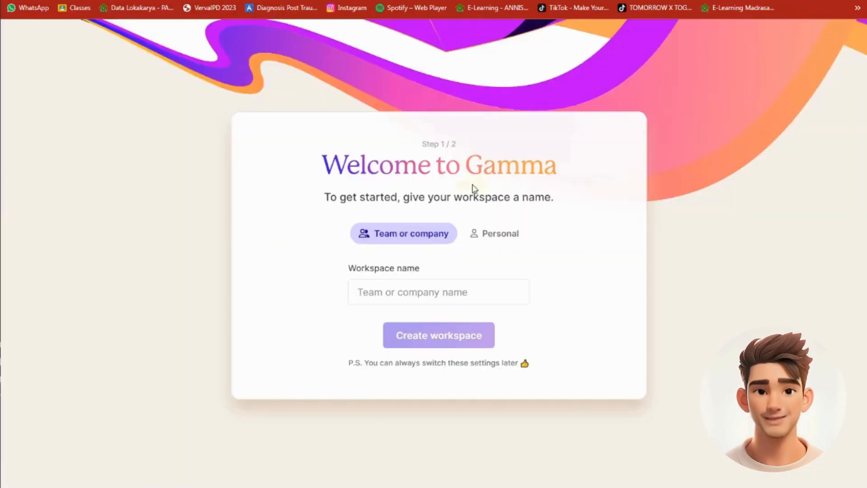
left_click(378, 292)
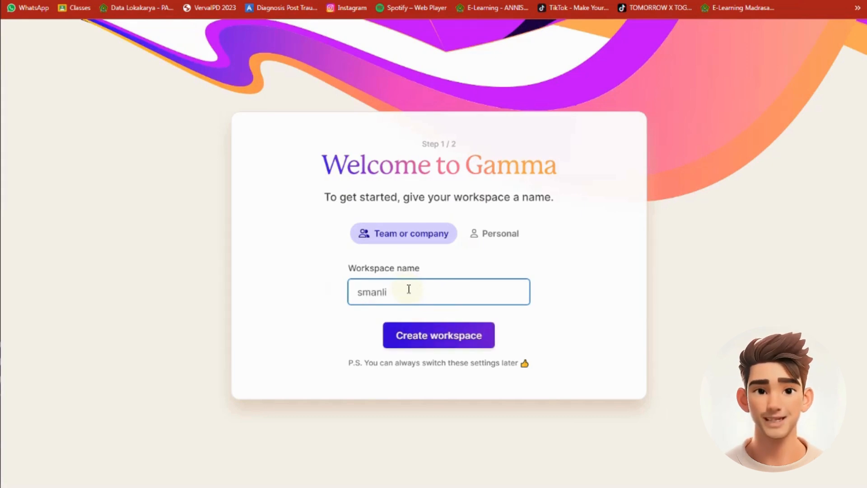
left_click(491, 238)
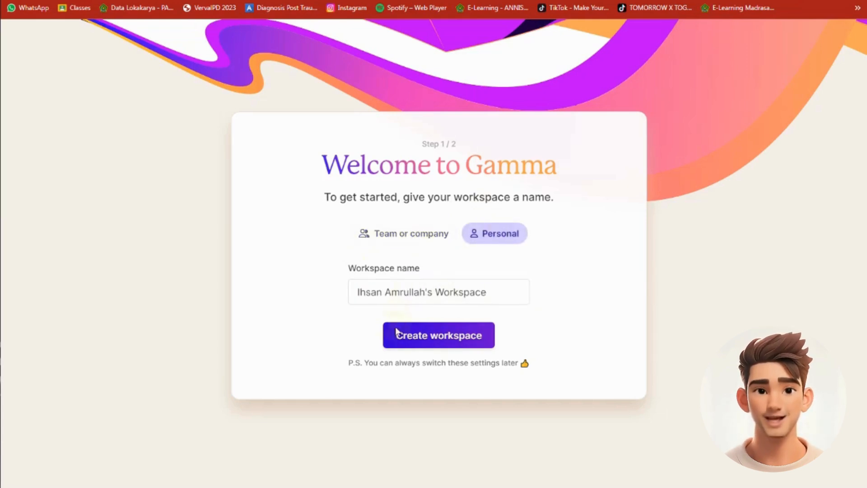
left_click(414, 240)
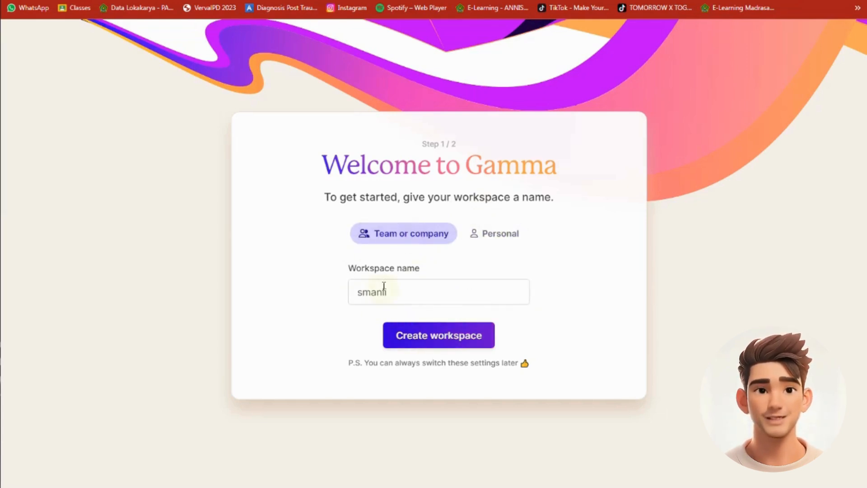
Switch the workspace type to Personal and create the workspace under its suggested name
left_click(497, 235)
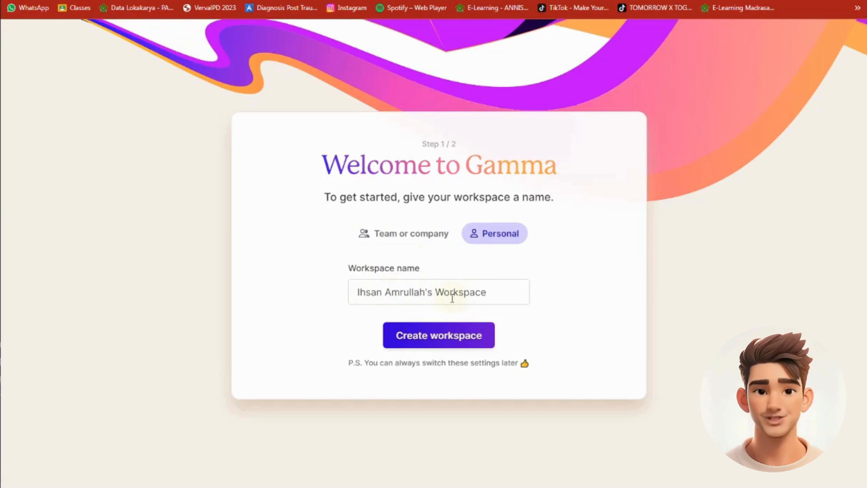
left_click(397, 335)
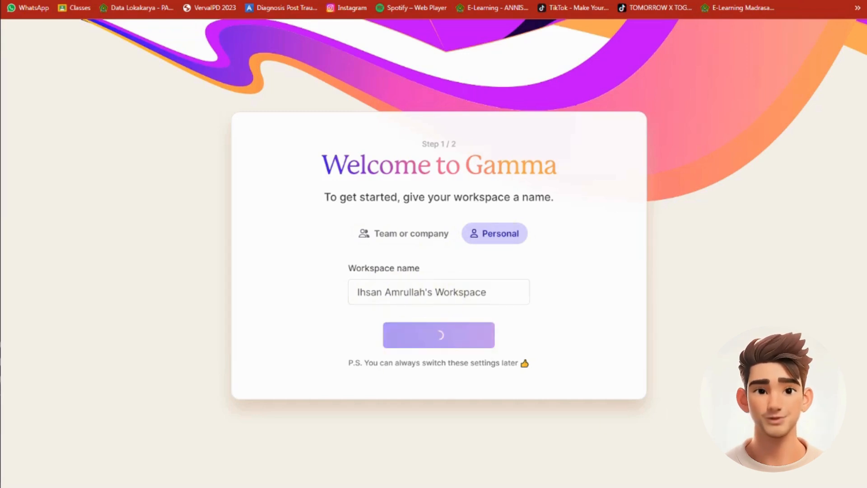
Fill in the profile questionnaire with For school, Teacher, Secondary school (grades 7-12) and YouTube, and submit it
left_click(317, 265)
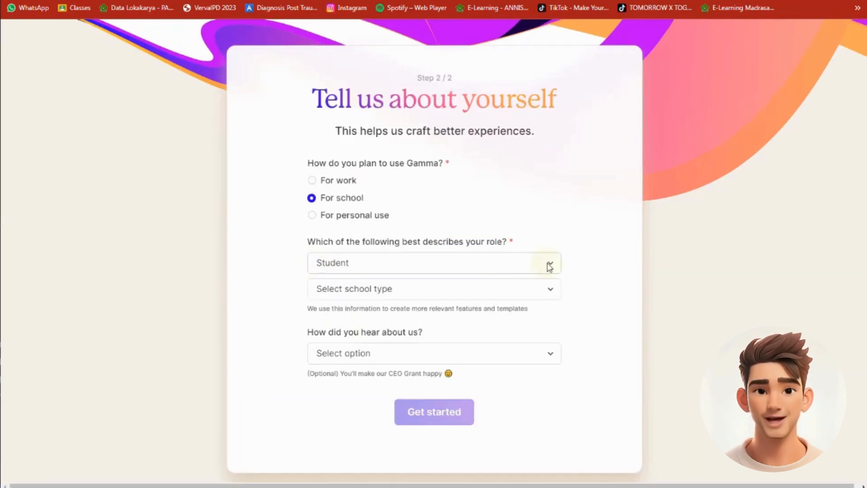
left_click(337, 298)
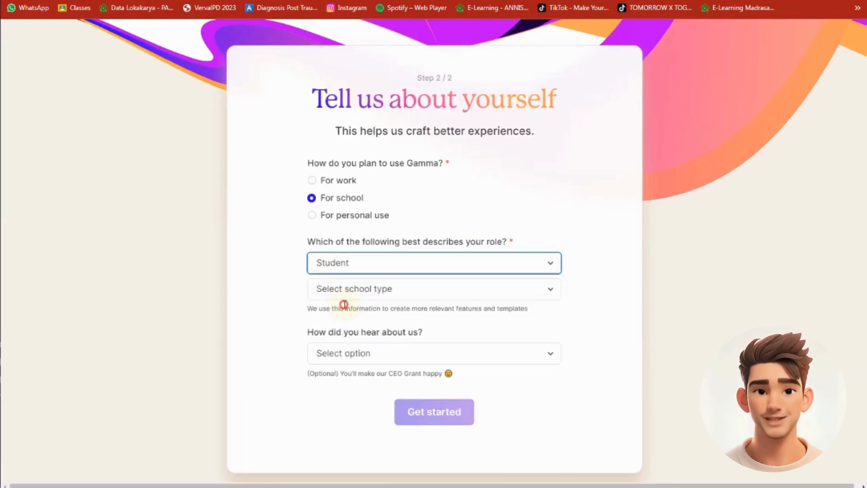
left_click(551, 290)
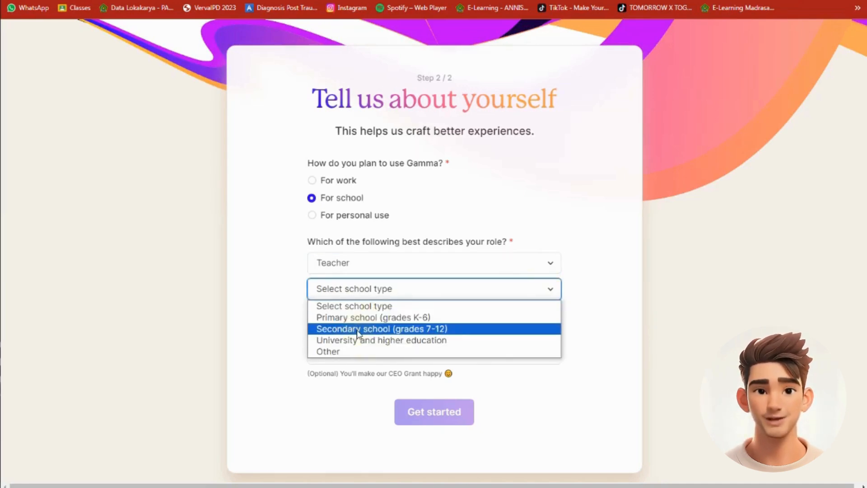
left_click(387, 329)
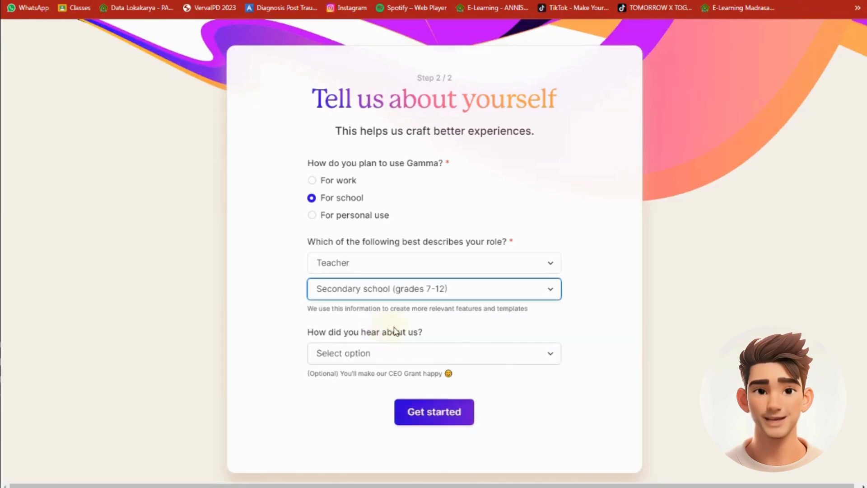
left_click(531, 361)
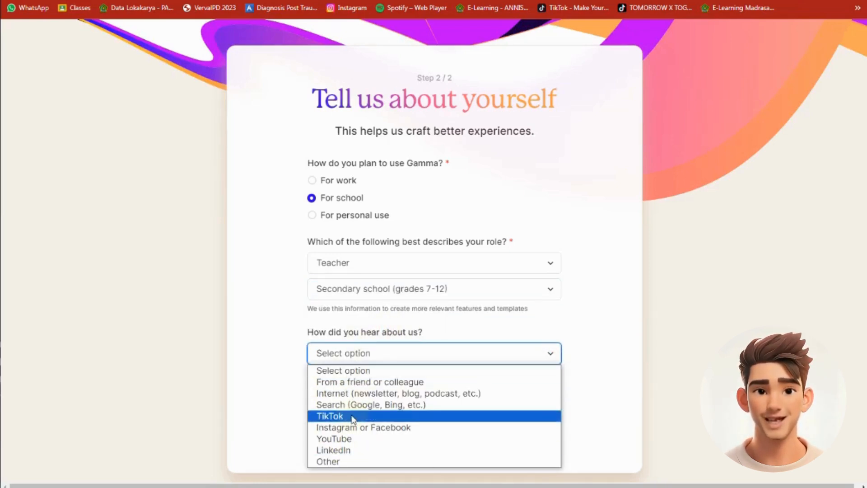
left_click(356, 439)
left_click(428, 413)
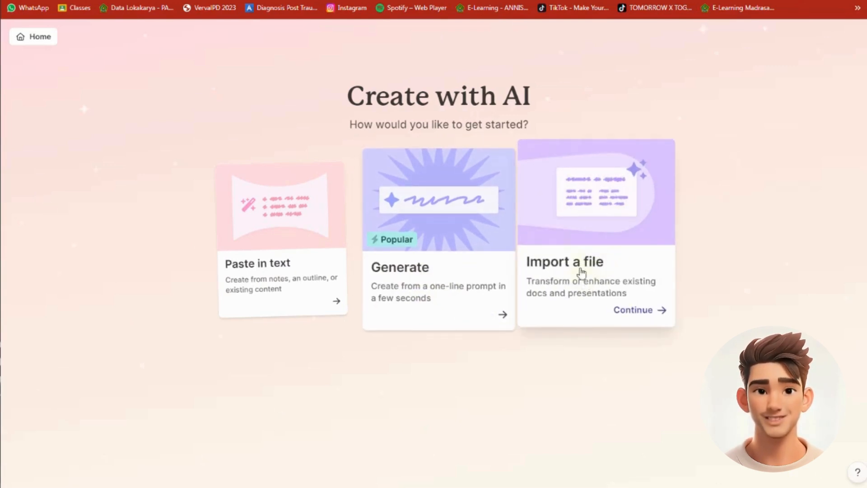
Choose to generate a presentation from a one-line prompt, with Bahasa Indonesia as language and 9 cards
left_click(451, 271)
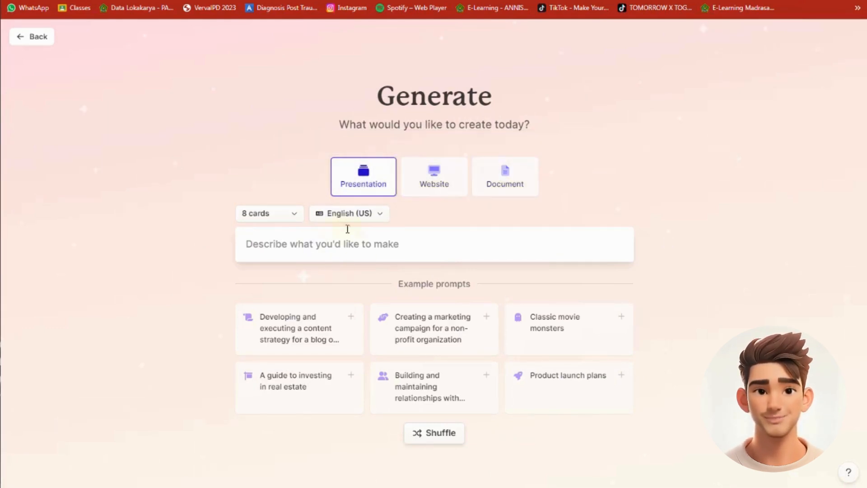
left_click(379, 215)
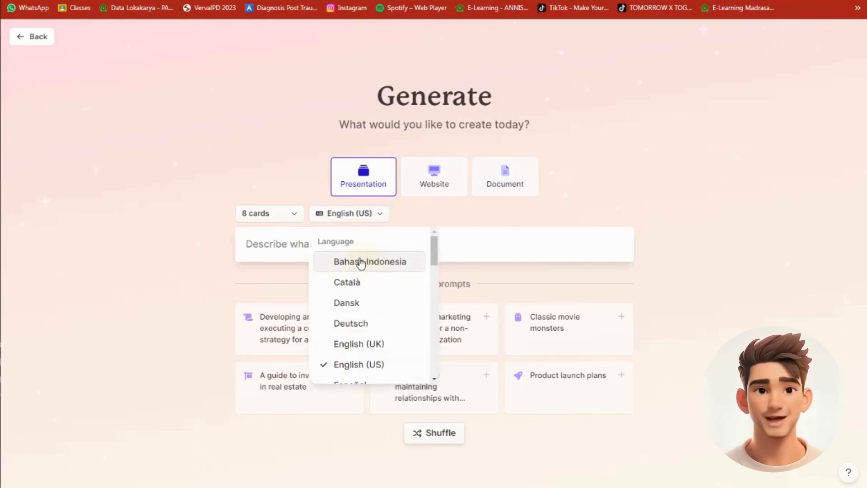
left_click(392, 265)
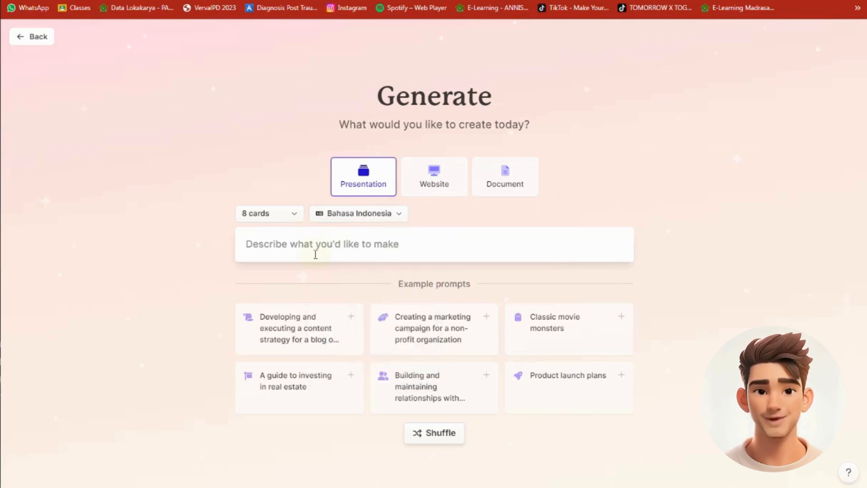
left_click(298, 218)
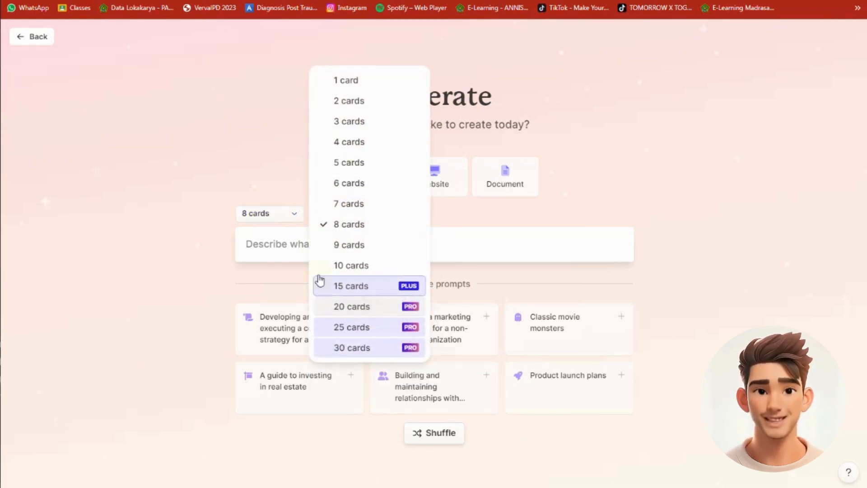
left_click(338, 244)
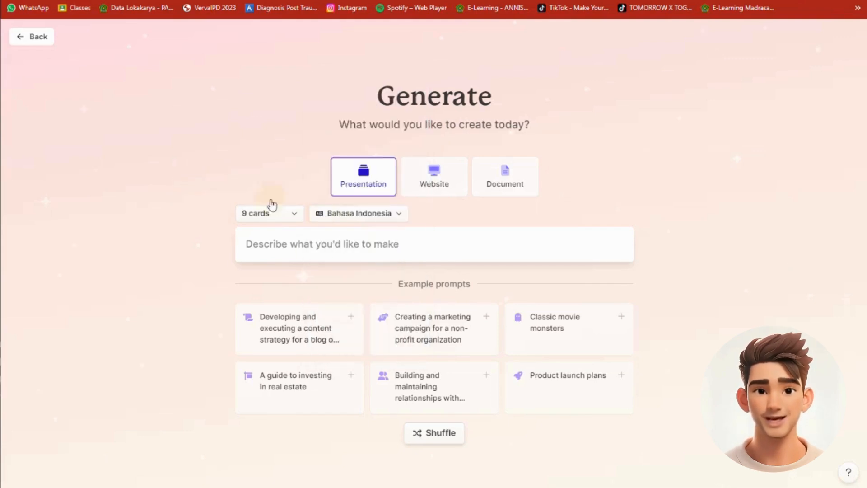
Enter the prompt "the development of AI in the world of painting" and generate the outline
left_click(266, 241)
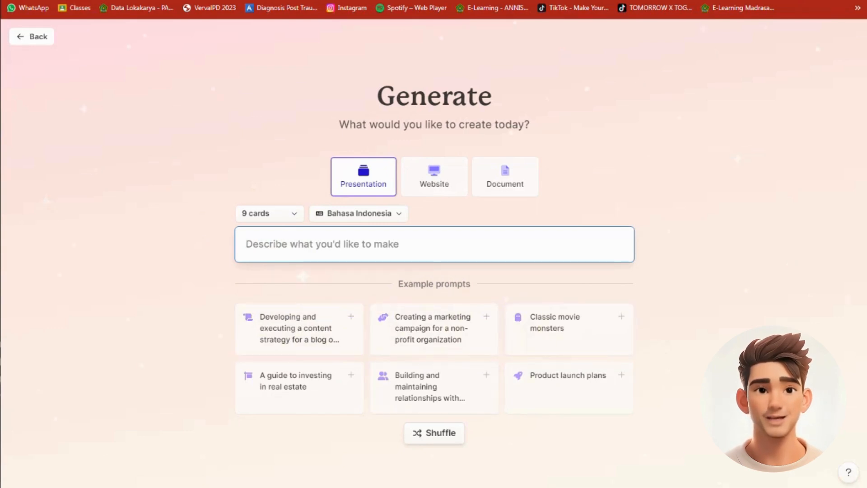
type("the development of AI in the world of painting")
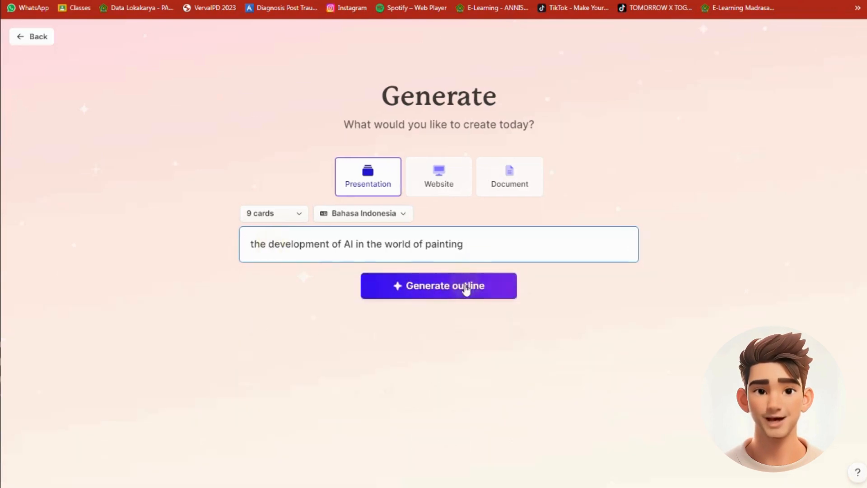
left_click(434, 292)
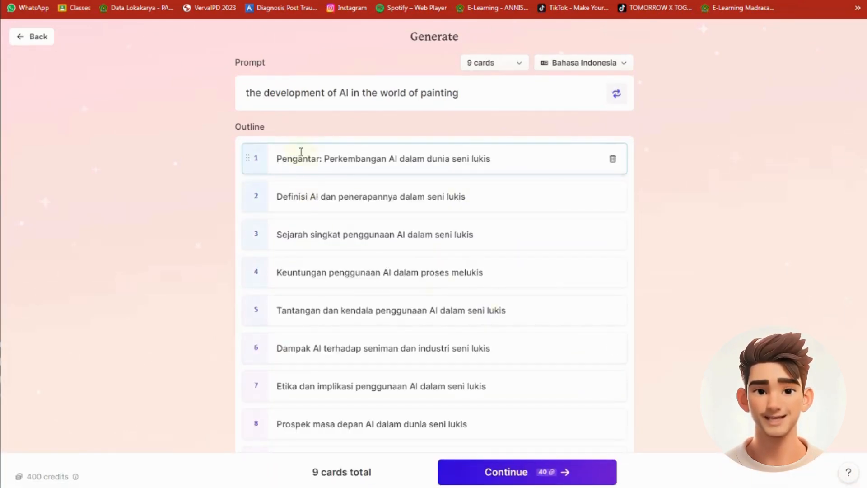
Set the image source to AI images with the style "create a group of content creators generating text to image on their PC, cinematic, 3D, concept art, futuristic"
scroll(329, 192, "down", 1)
left_click_drag(339, 142, 379, 144)
scroll(398, 216, "down", 2)
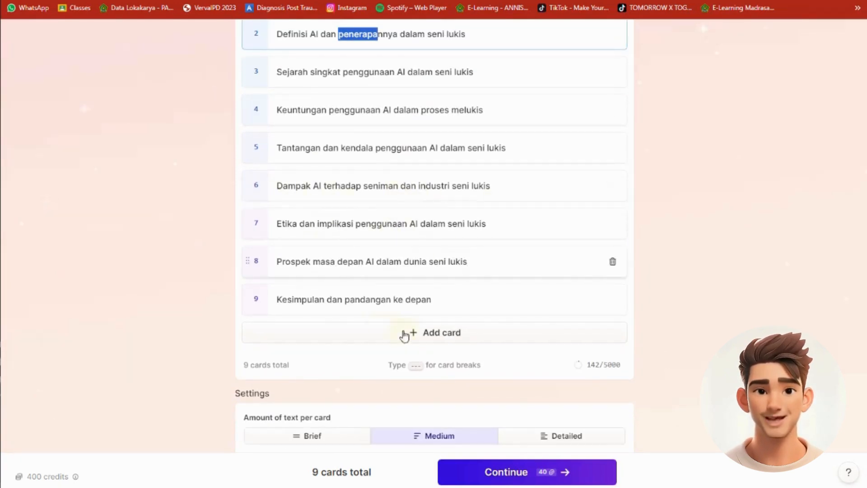
scroll(407, 294, "down", 1)
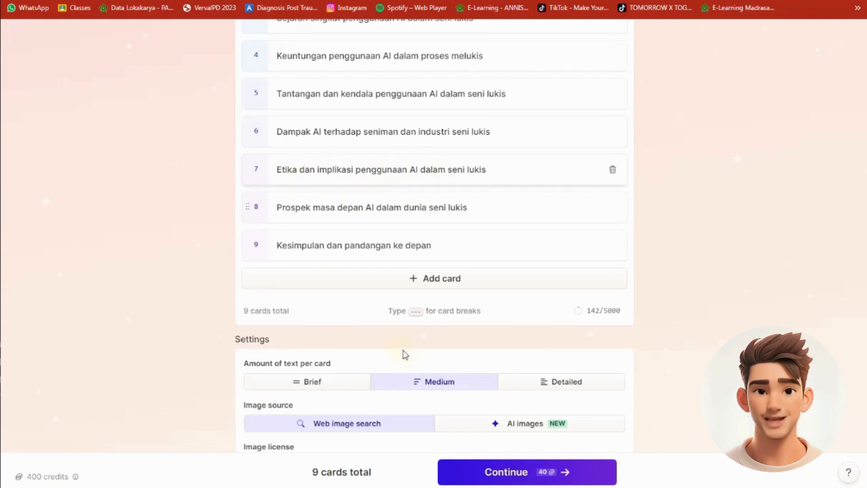
scroll(400, 347, "down", 2)
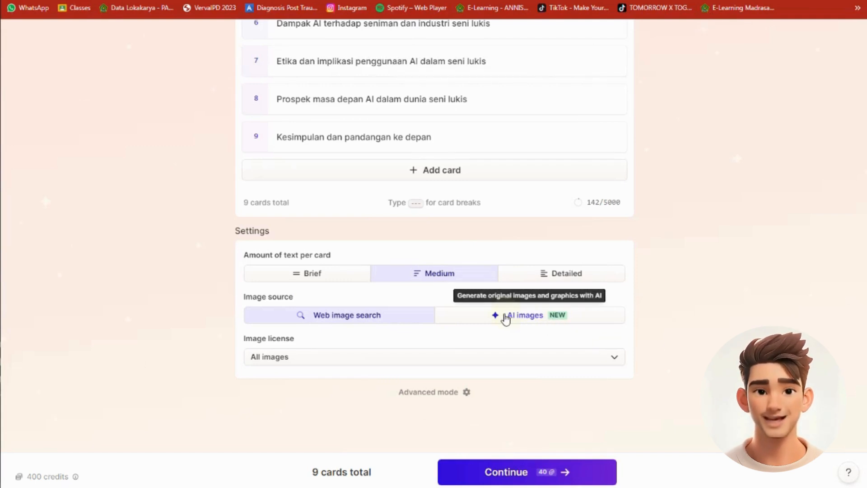
left_click(522, 319)
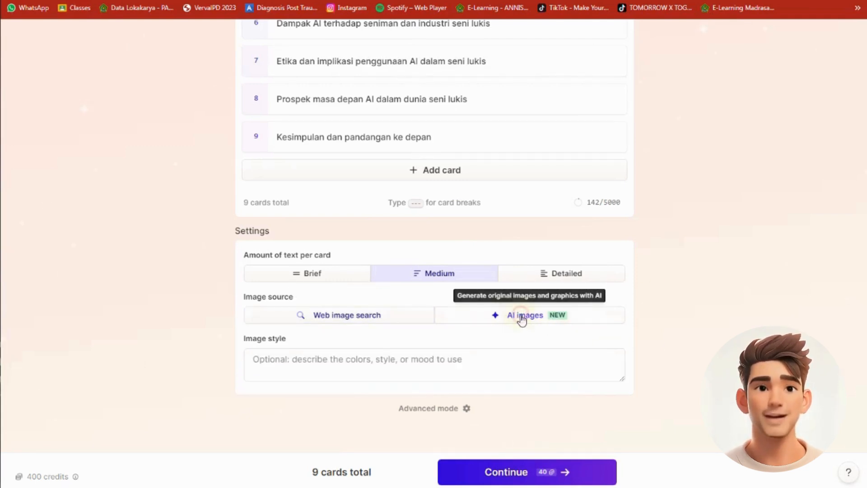
left_click(313, 365)
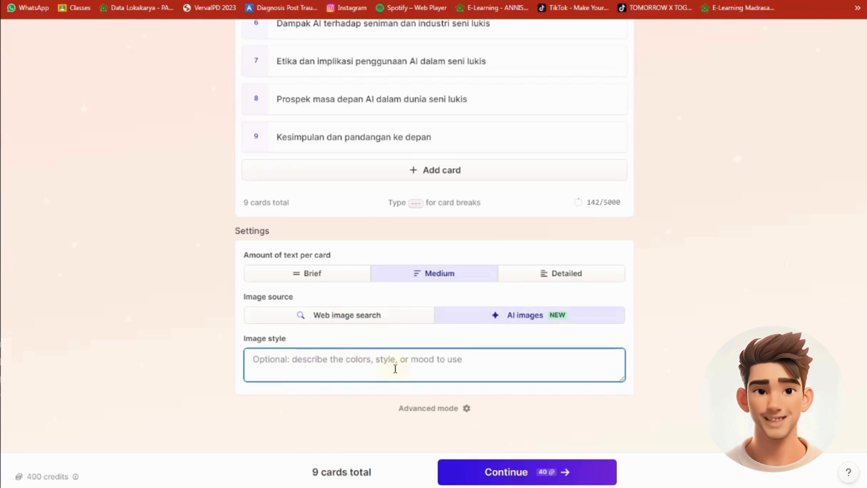
type("create a group of content creators generating text to image on their PC, cinematic, 3D, concept art, futuristic")
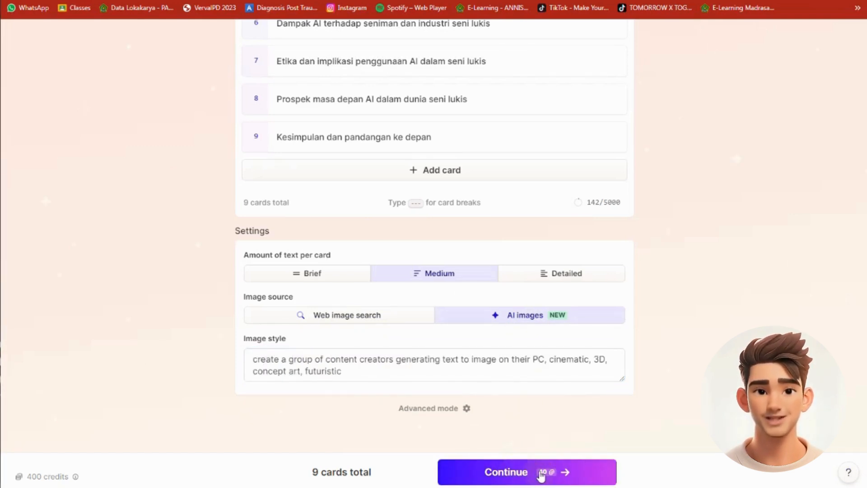
Recheck the outline and settings, and continue to the theme selection
scroll(596, 370, "up", 8)
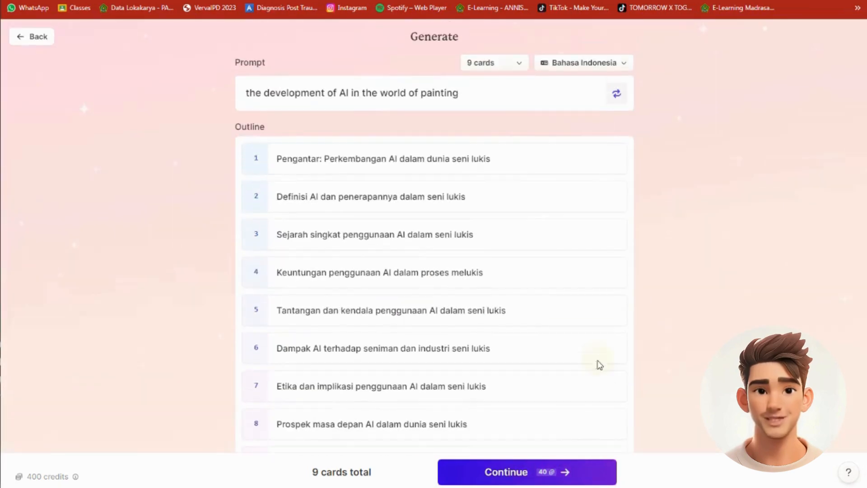
scroll(431, 257, "down", 6)
left_click(511, 472)
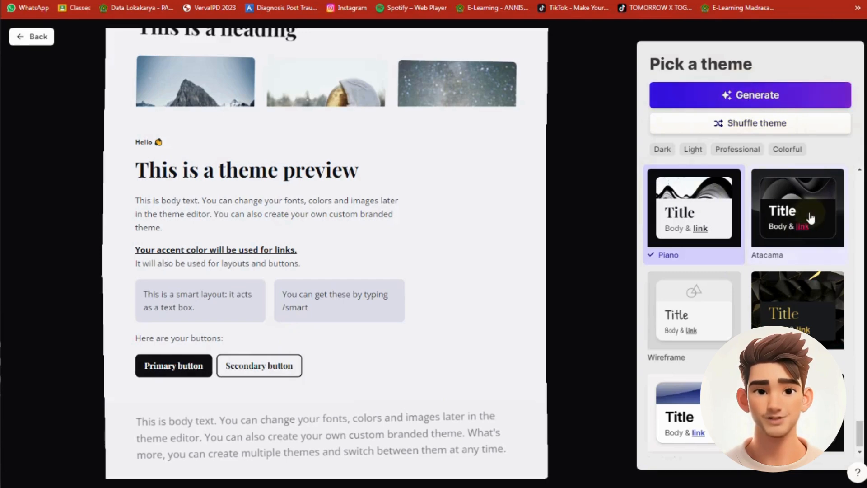
Preview the black-and-gold theme and the dark theme with violet accents
left_click(799, 319)
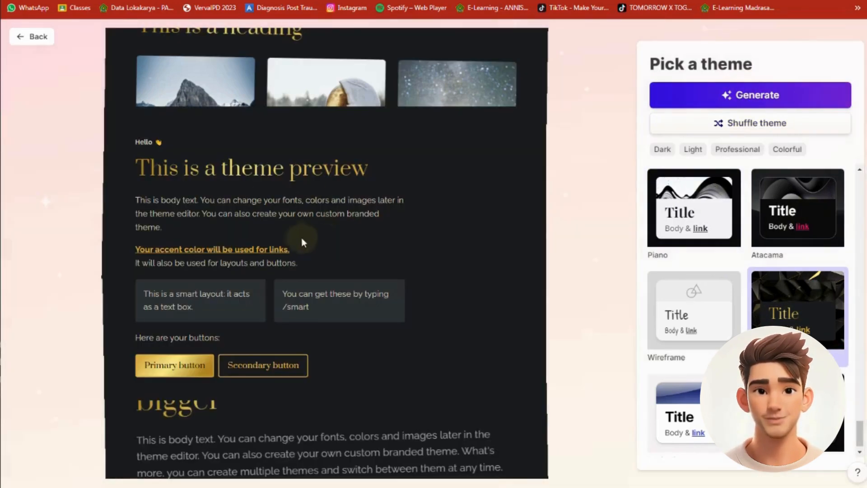
left_click(798, 407)
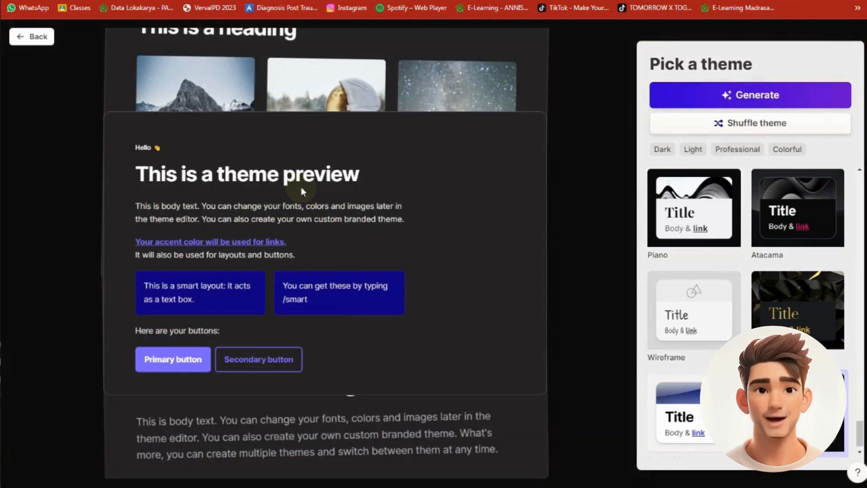
scroll(798, 310, "down", 1)
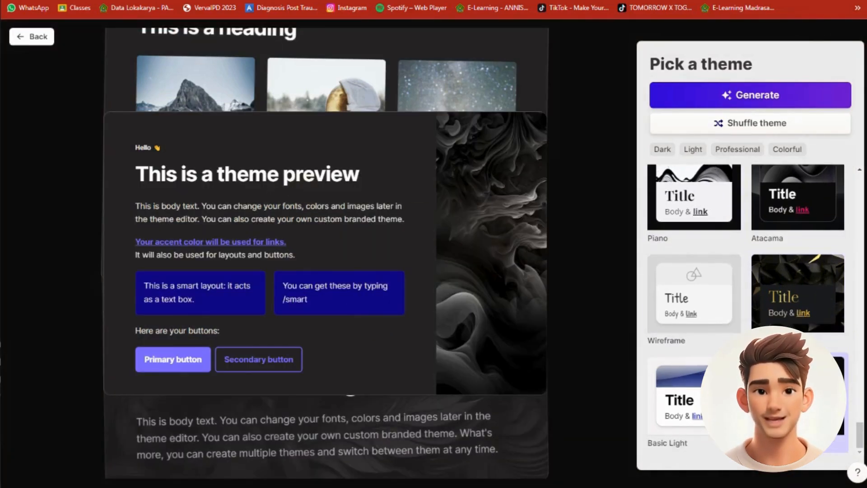
scroll(715, 297, "up", 5)
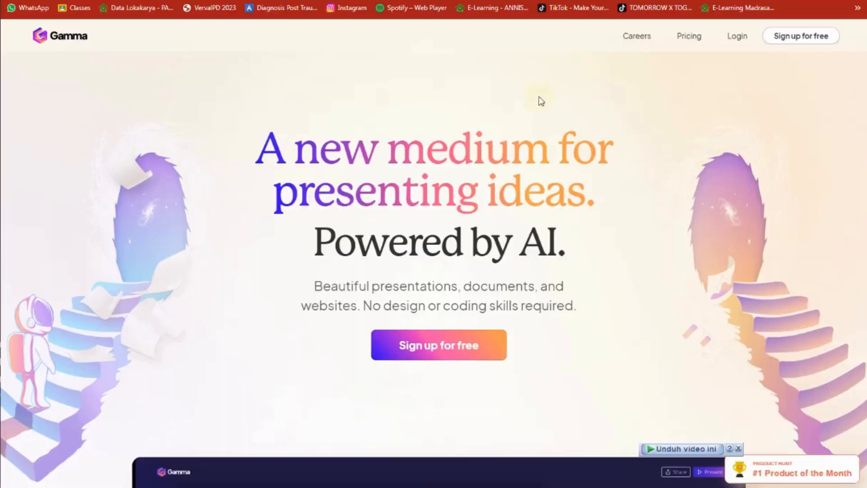
Shuffle to the dark navy theme with blue mountains and generate the presentation with it
left_click(757, 127)
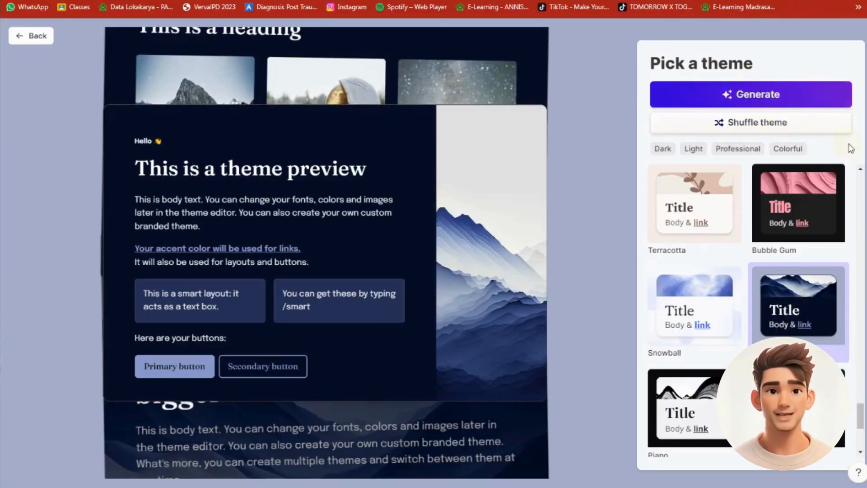
left_click(741, 94)
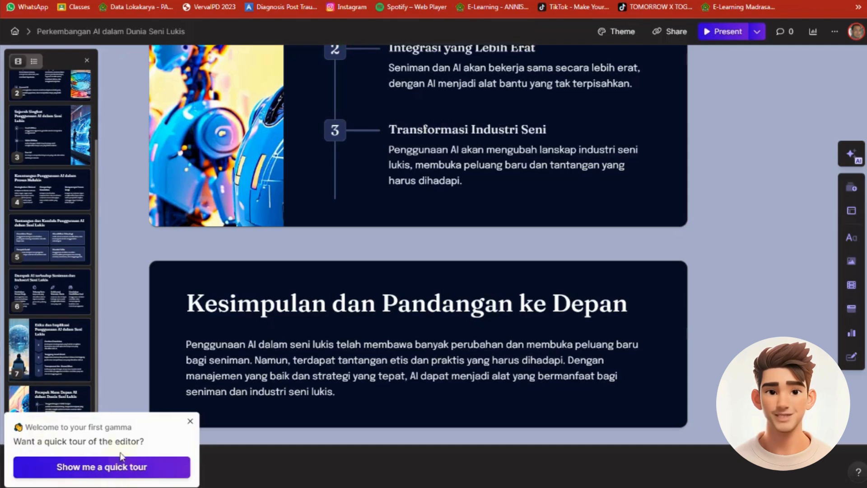
Answer the editor tour offer, open the options of the last card, and look through the generated cards from card 7 upwards
left_click(143, 468)
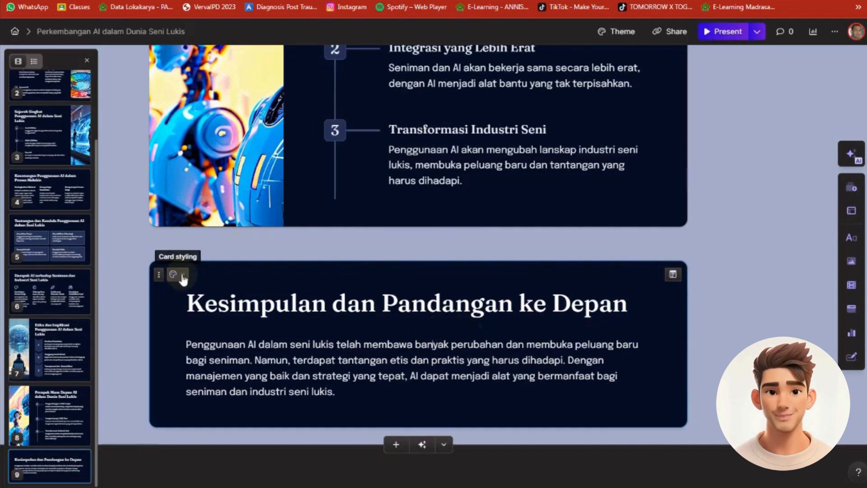
left_click(158, 279)
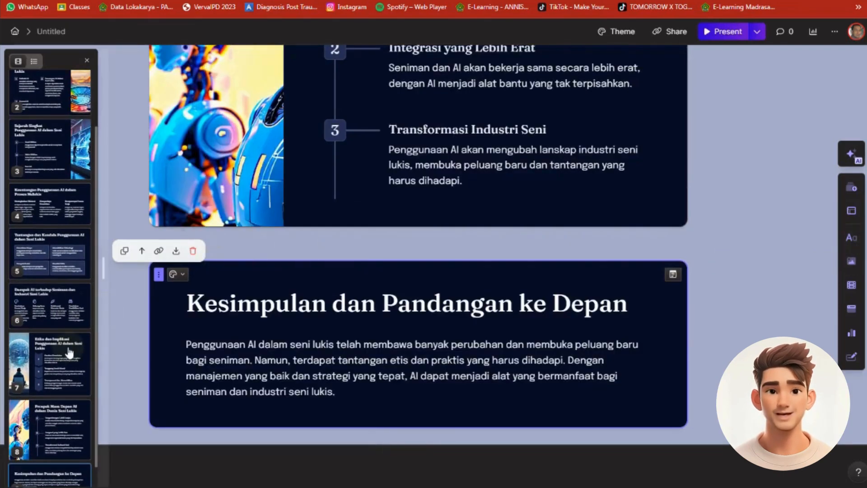
left_click(60, 357)
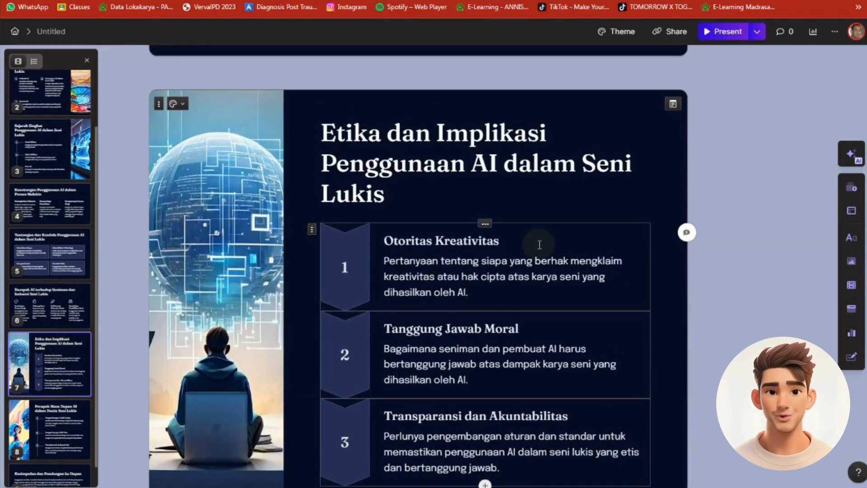
scroll(776, 210, "up", 10)
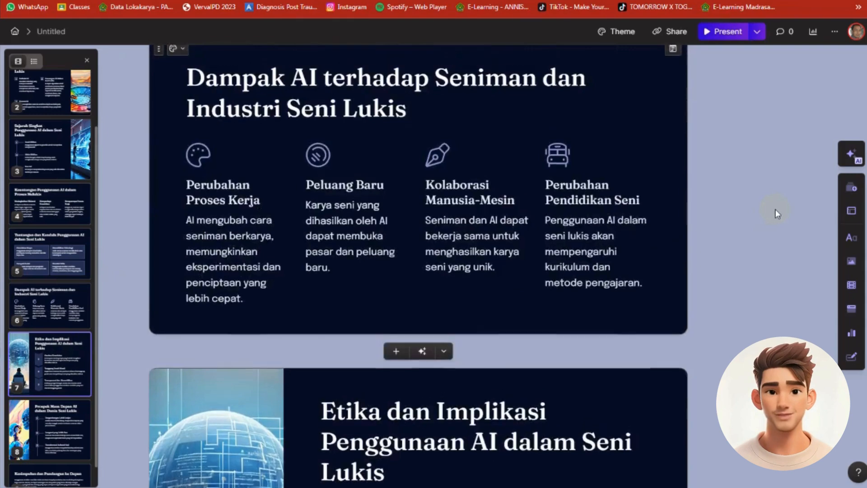
scroll(776, 210, "up", 15)
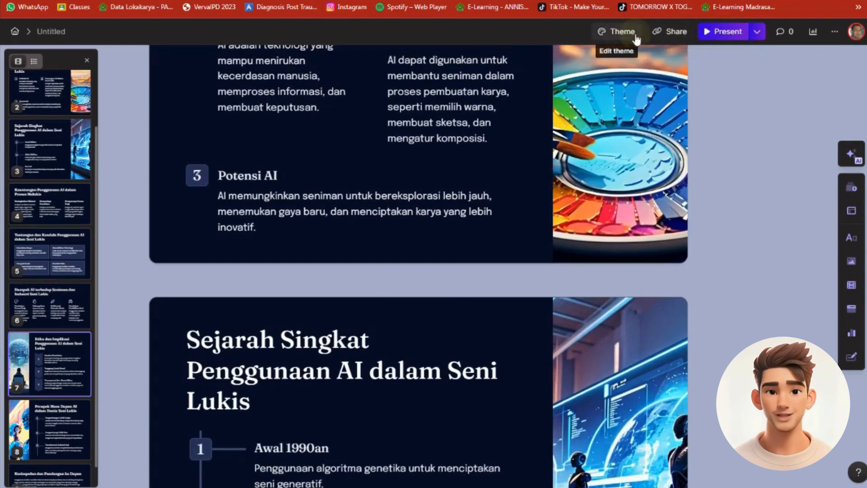
Present the generated slides and go back to the title slide
left_click(706, 35)
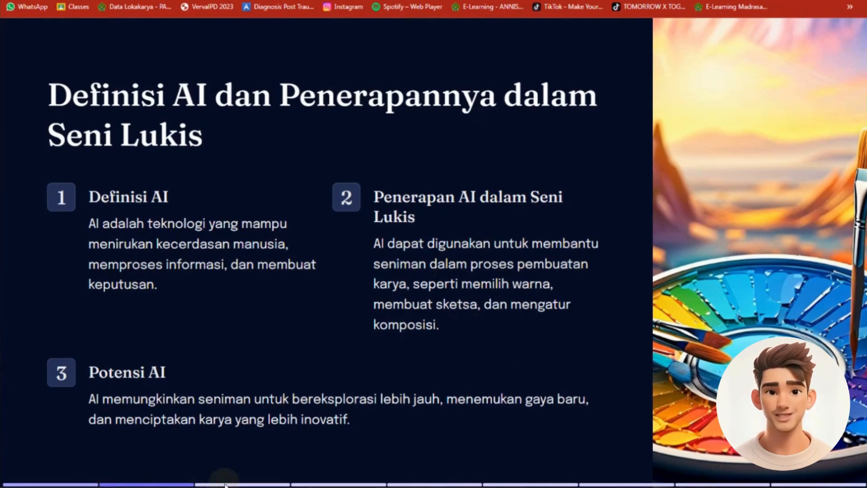
key("Left")
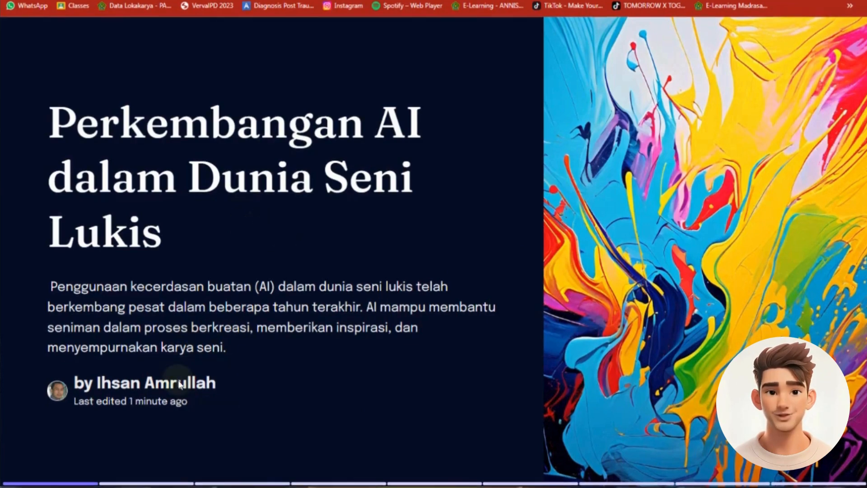
Advance the presentation from the title slide through to the conclusion slide and exit presentation mode
key("Right")
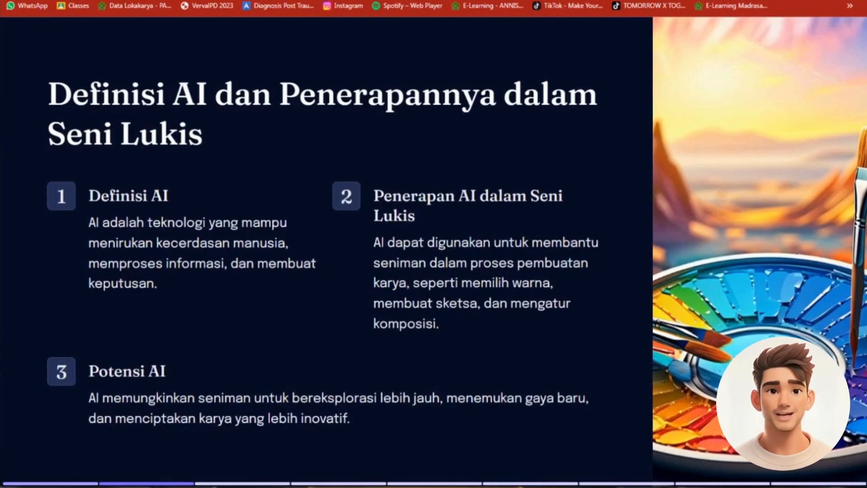
key("Right")
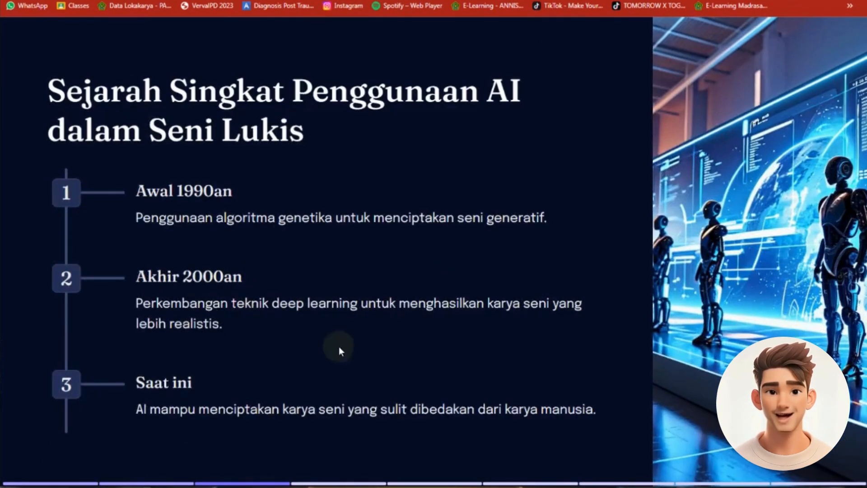
key("Right")
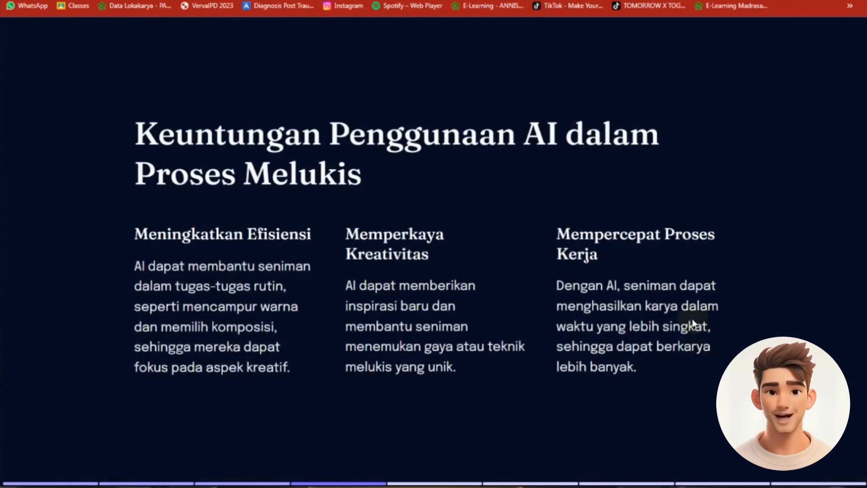
key("Right")
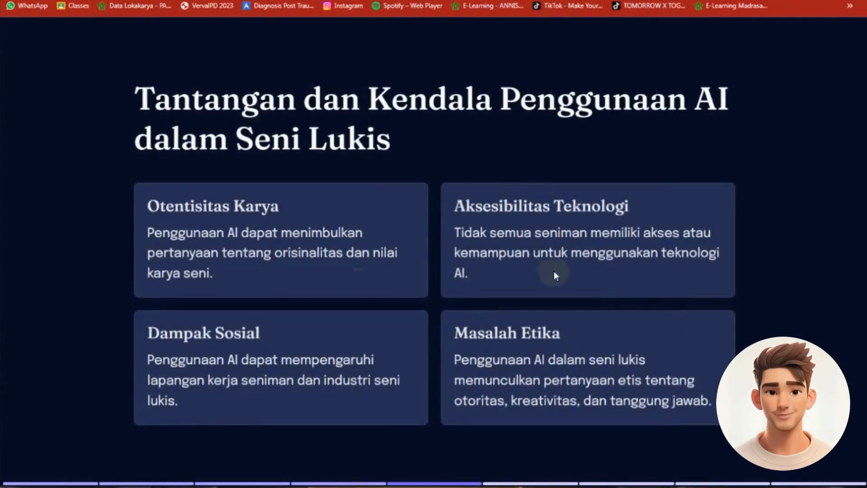
key("Right")
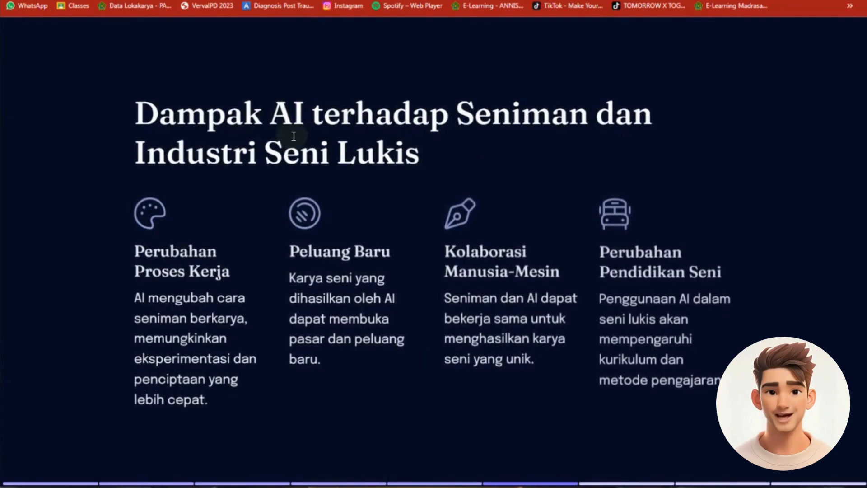
key("Right")
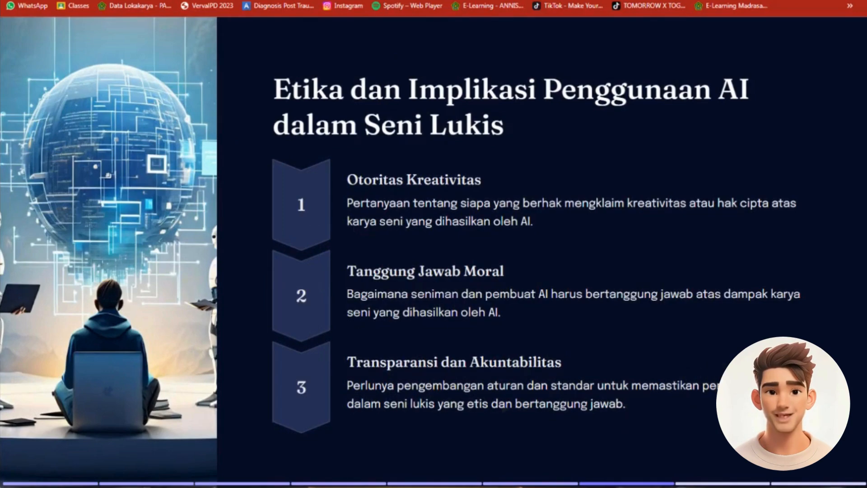
key("Right")
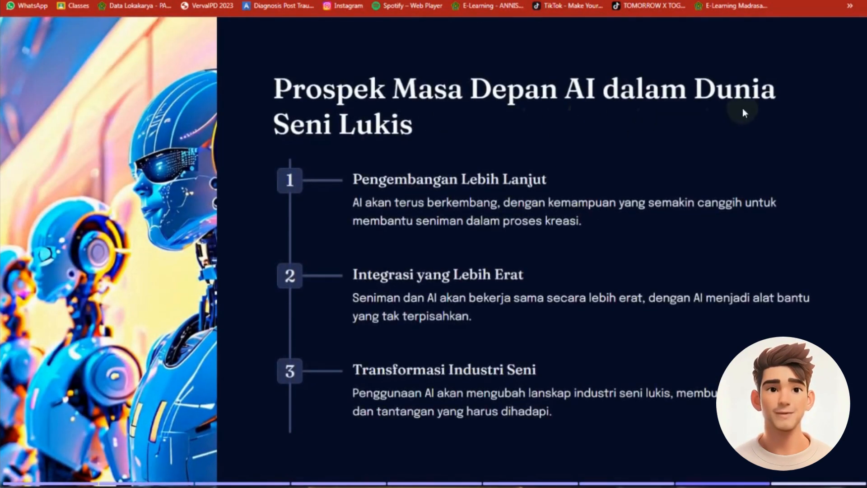
key("Right")
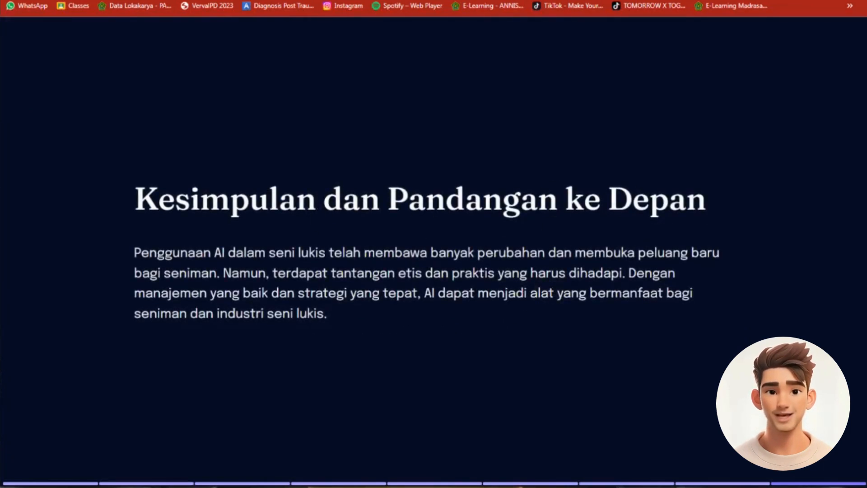
mouse_move(676, 13)
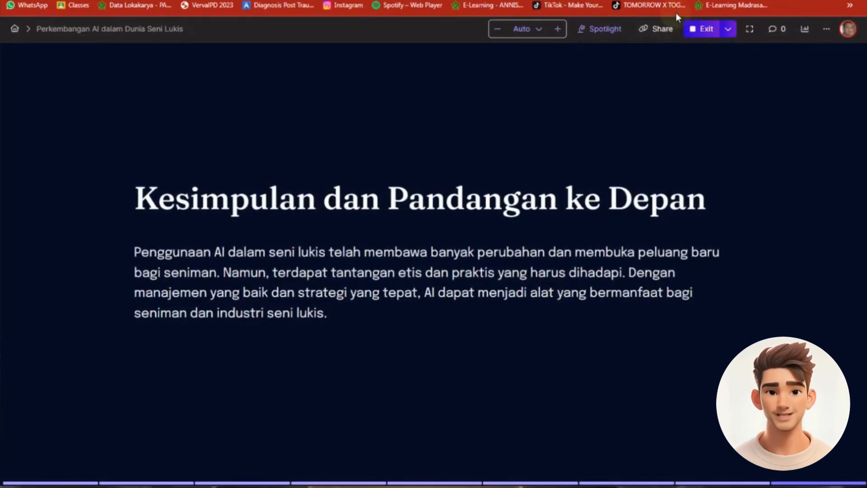
left_click(727, 30)
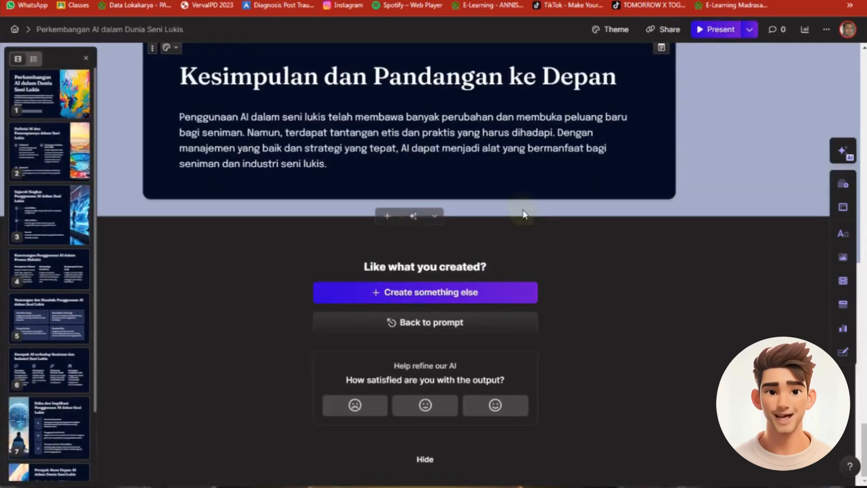
Look back through the cards from the conclusion up to the title card and check the presentation's additional options
scroll(679, 205, "up", 10)
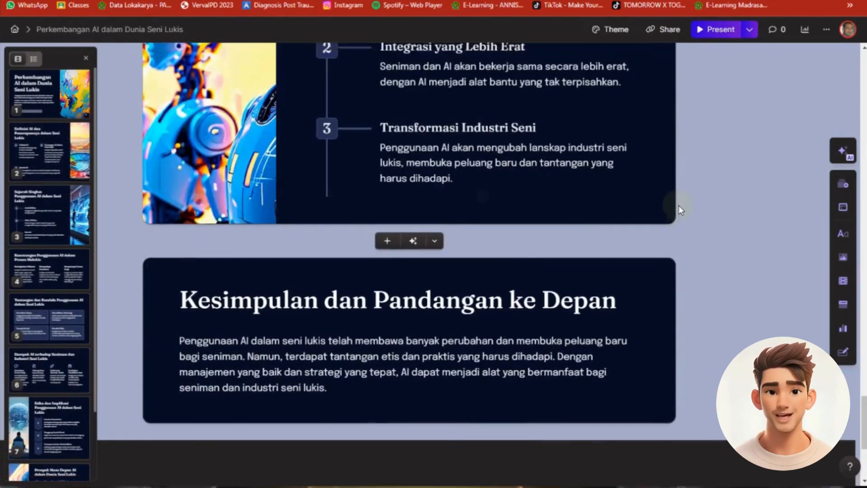
scroll(714, 262, "up", 5)
scroll(692, 357, "down", 15)
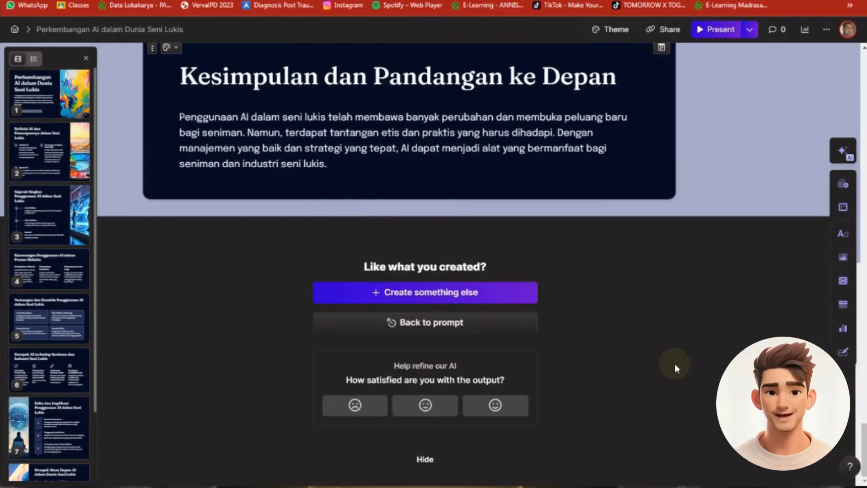
scroll(653, 269, "up", 15)
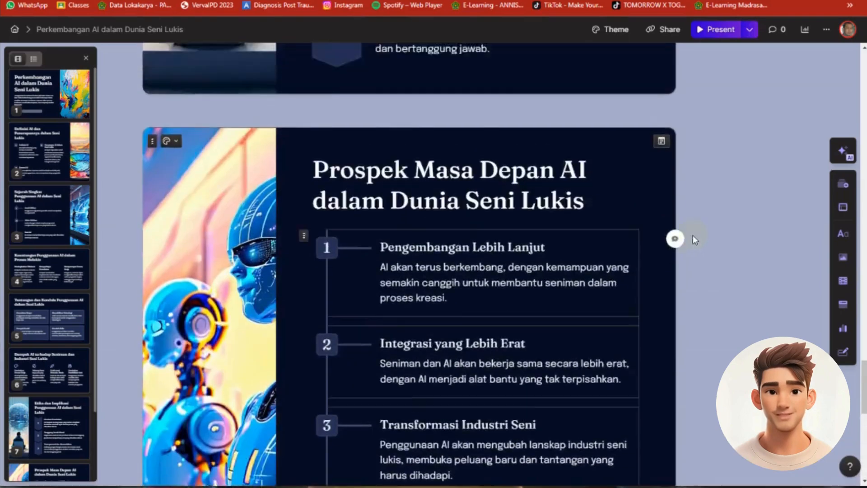
scroll(712, 215, "up", 12)
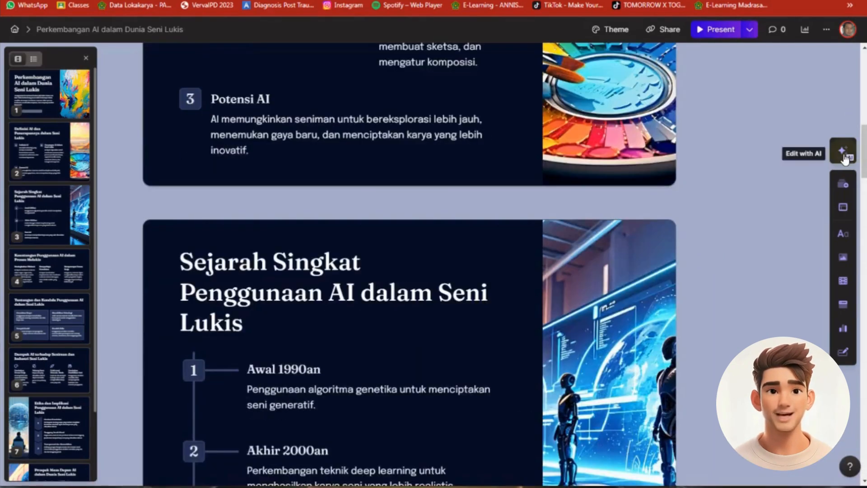
scroll(840, 181, "up", 10)
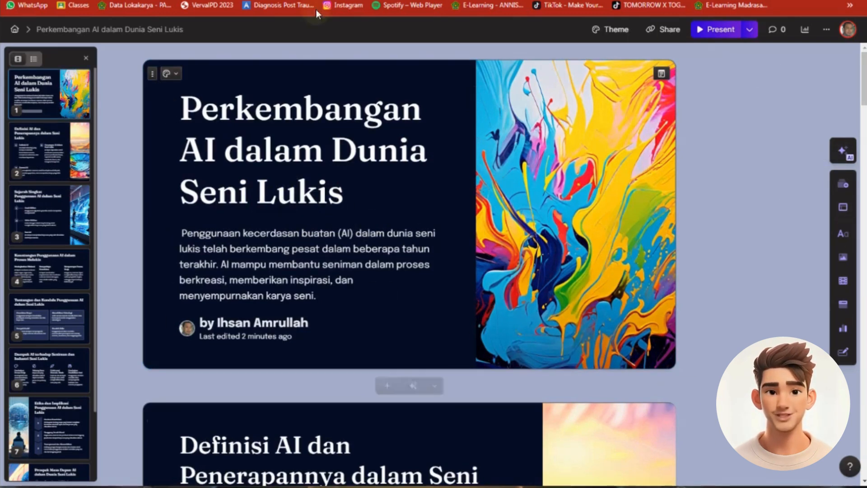
left_click(827, 31)
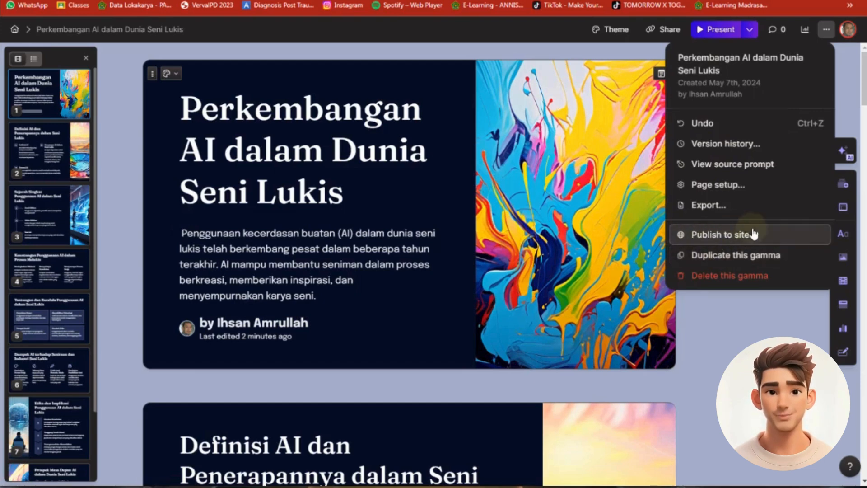
left_click(761, 321)
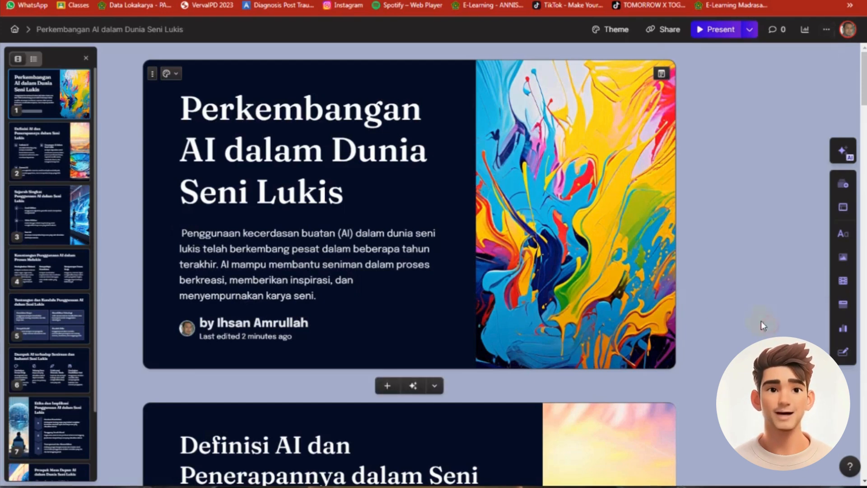
Review the presentation's collaboration and link-sharing settings, and export it to PowerPoint
left_click(668, 30)
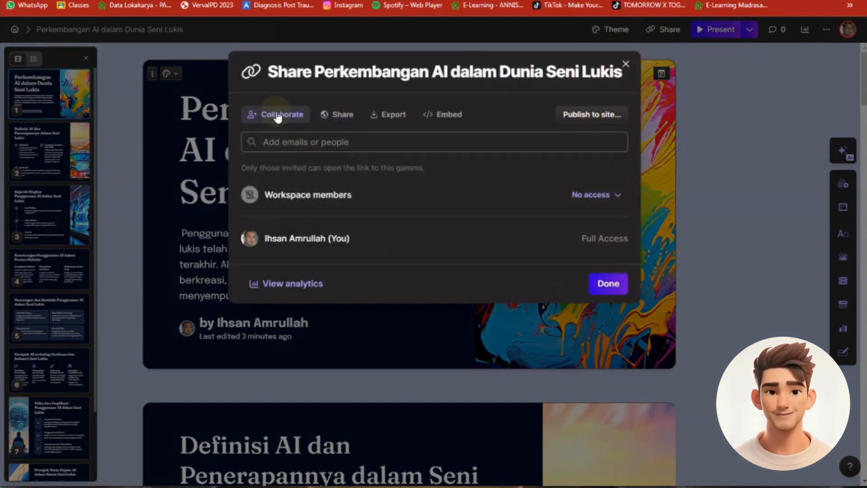
left_click(342, 115)
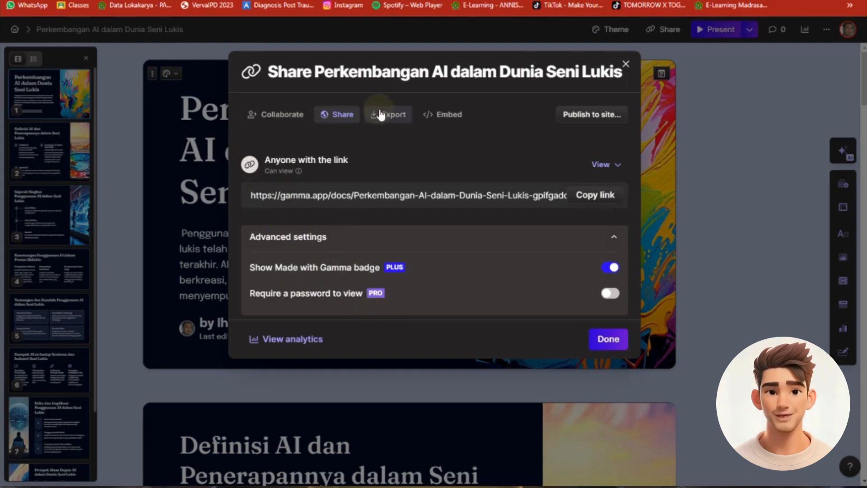
left_click(396, 118)
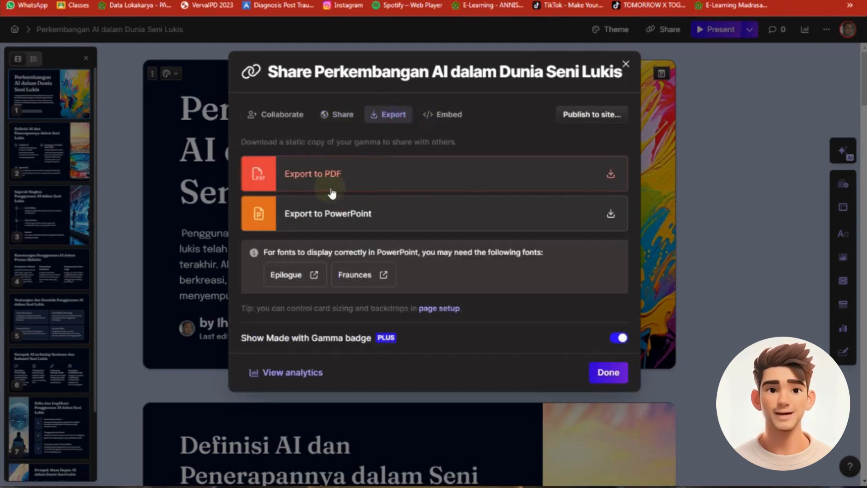
left_click(611, 214)
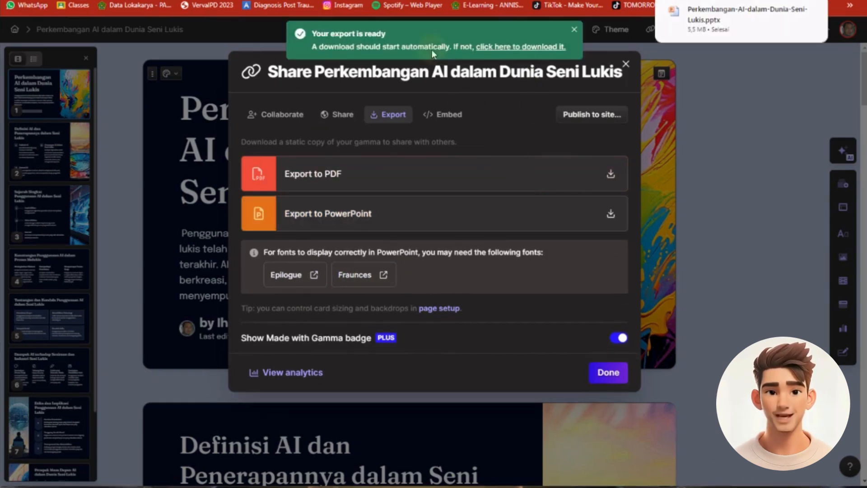
Open the exported file in PowerPoint, look through its slides up to the conclusion, and return to the title slide
mouse_move(721, 17)
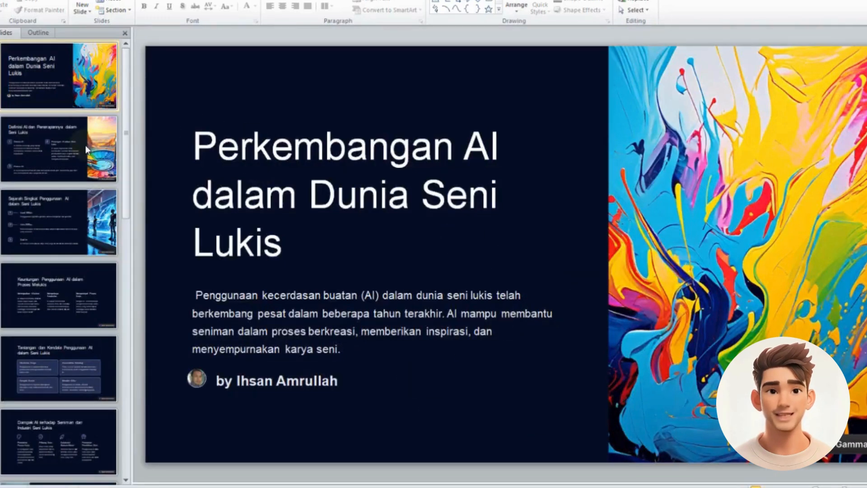
left_click(89, 209)
left_click(64, 286)
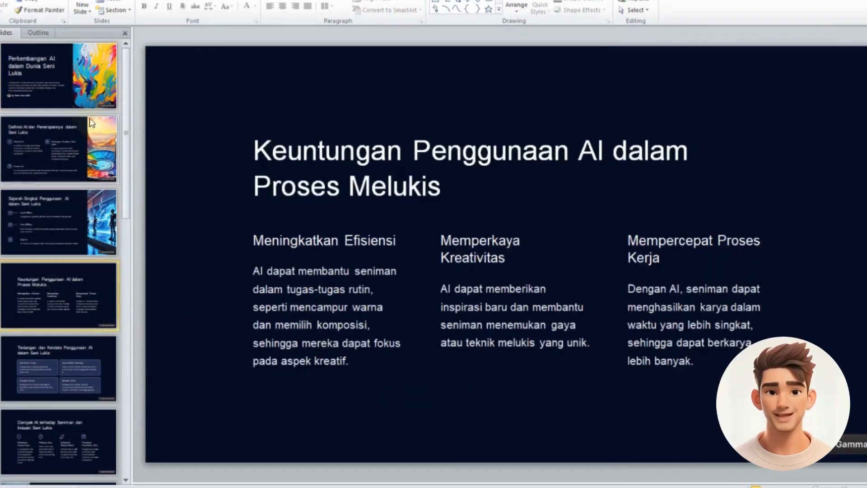
left_click(59, 97)
scroll(58, 226, "down", 3)
left_click(58, 365)
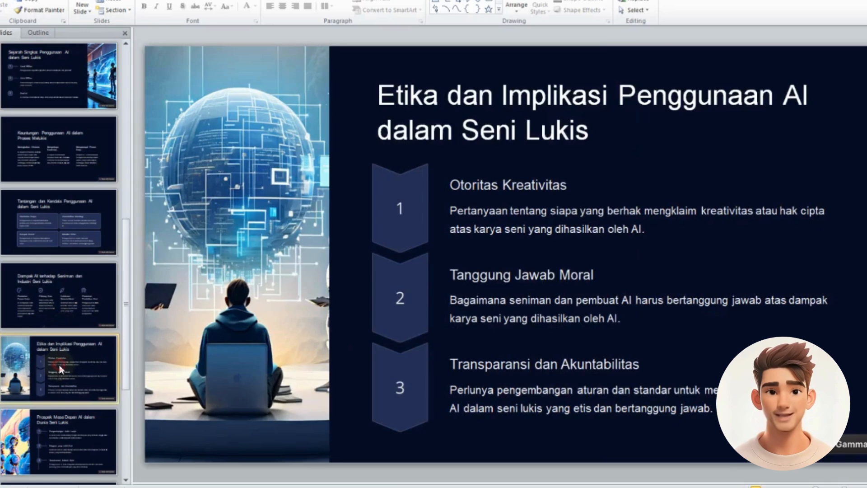
scroll(59, 365, "down", 1)
left_click(53, 360)
left_click(51, 428)
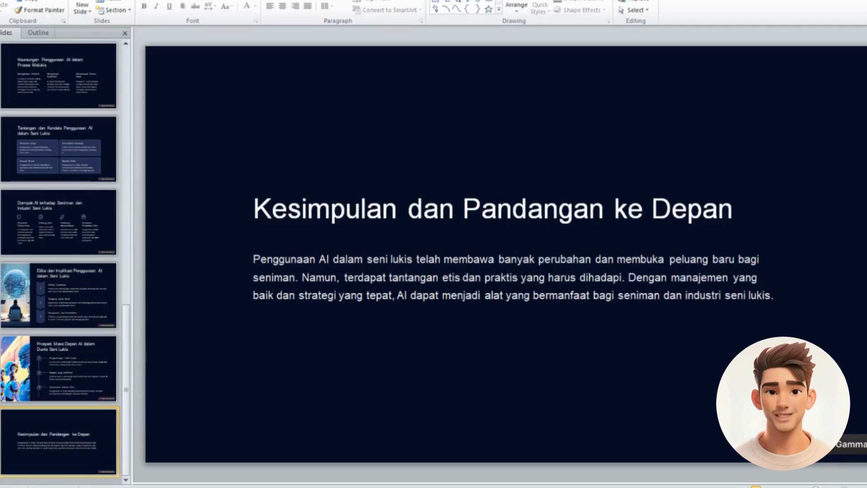
scroll(63, 221, "up", 3)
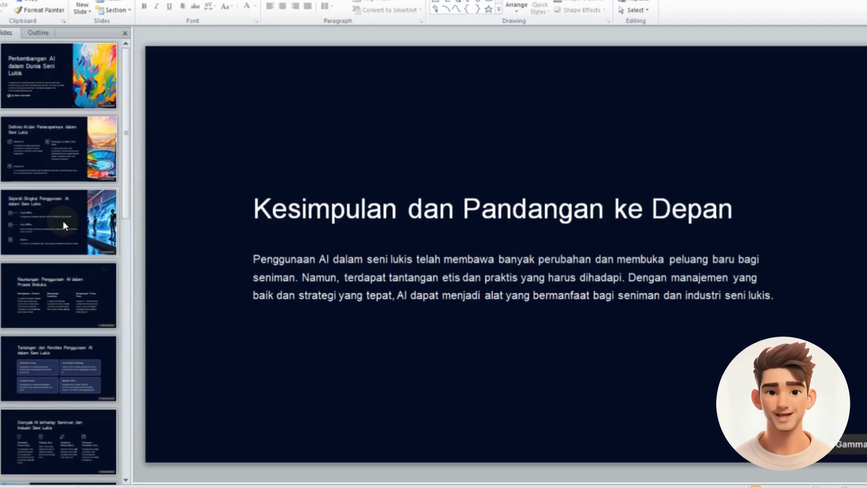
left_click(64, 103)
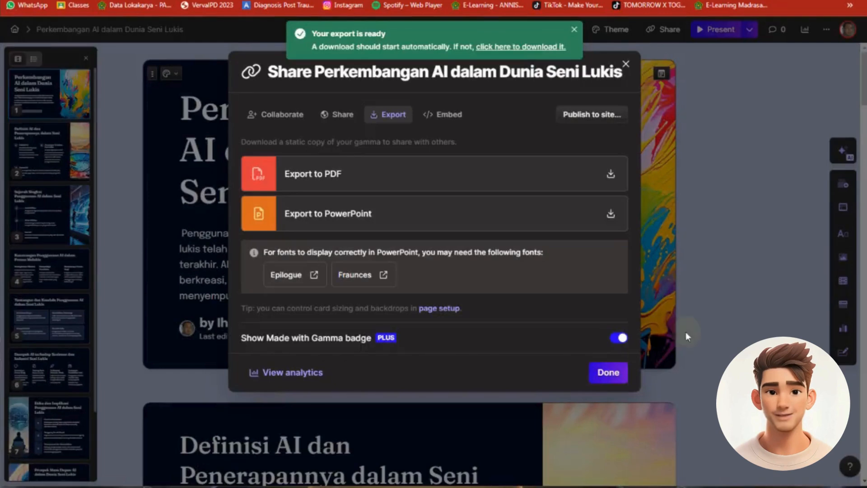
Switch back to Gamma, close the share dialog, and return to the overview of all gammas
left_click(608, 373)
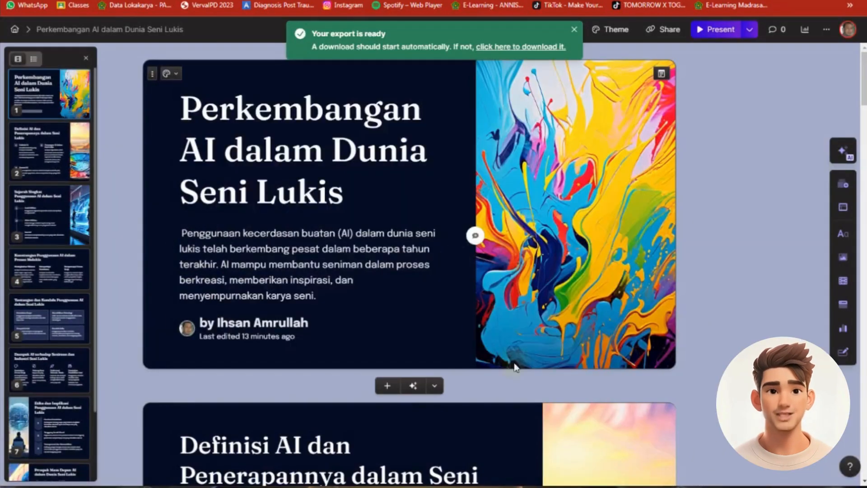
left_click(15, 30)
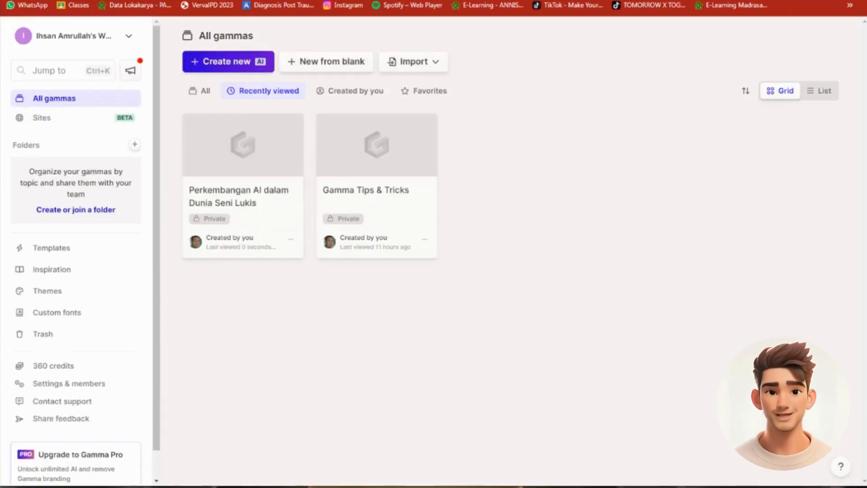
Open the Gamma Tips & Tricks presentation and read through its card on editing in Gamma on desktop
left_click(361, 199)
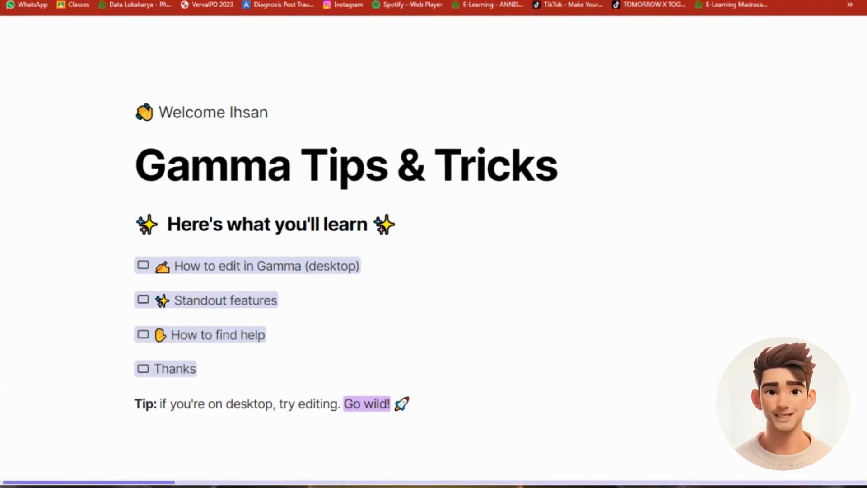
key("Right")
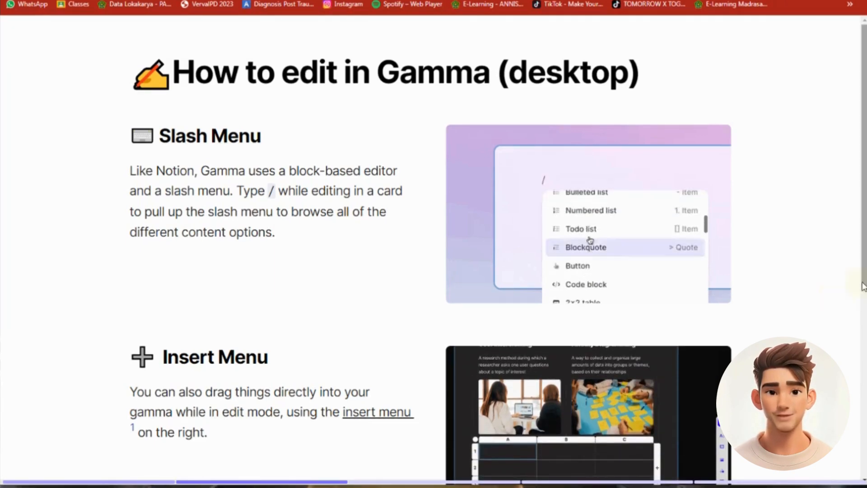
scroll(844, 297, "down", 5)
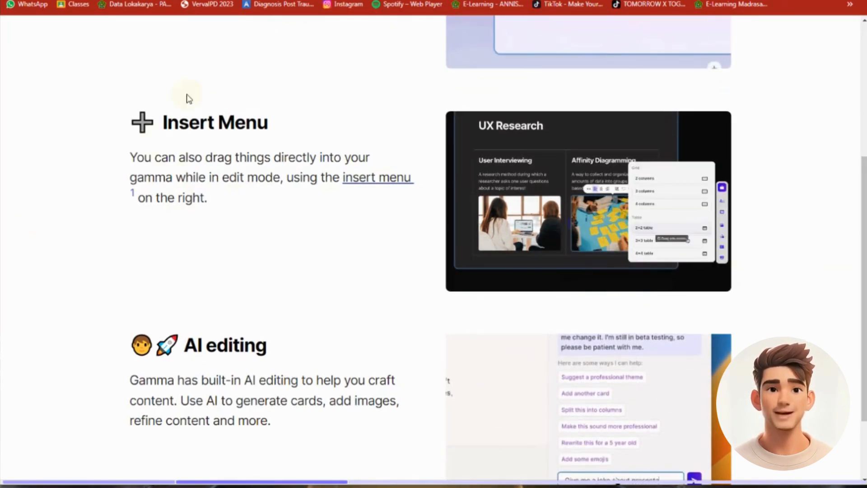
scroll(306, 338, "down", 2)
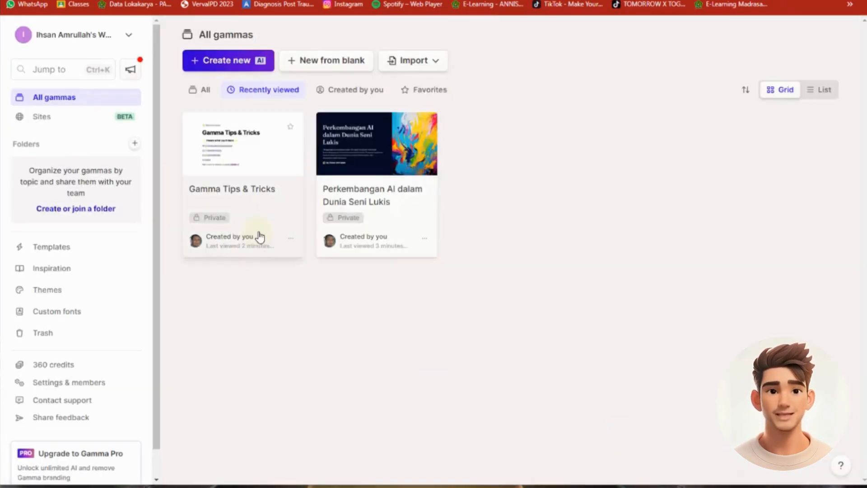
Browse Gamma's template collection and its Inspiration examples
left_click(55, 253)
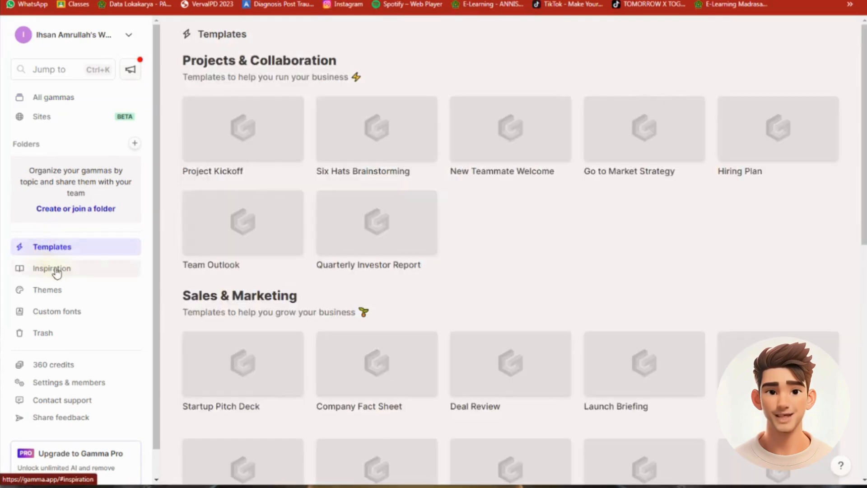
left_click(50, 270)
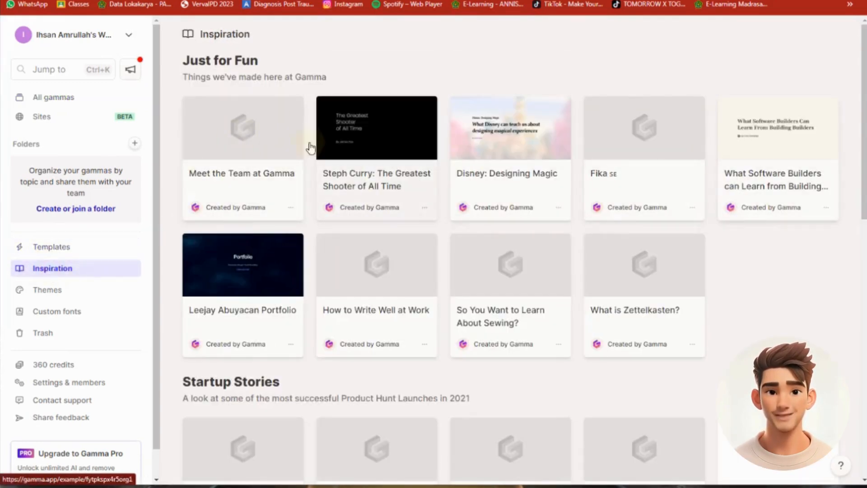
Look through the workspace's built-in themes, custom fonts, credit balance and file import options
left_click(54, 294)
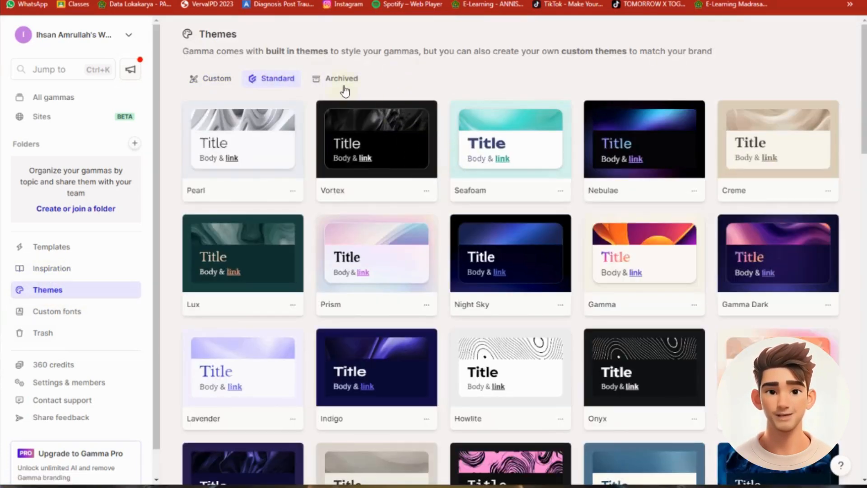
left_click(61, 312)
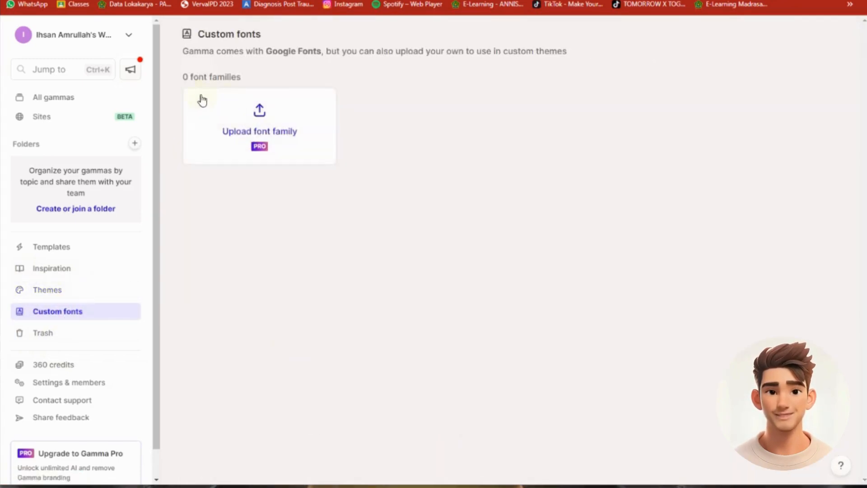
left_click(49, 364)
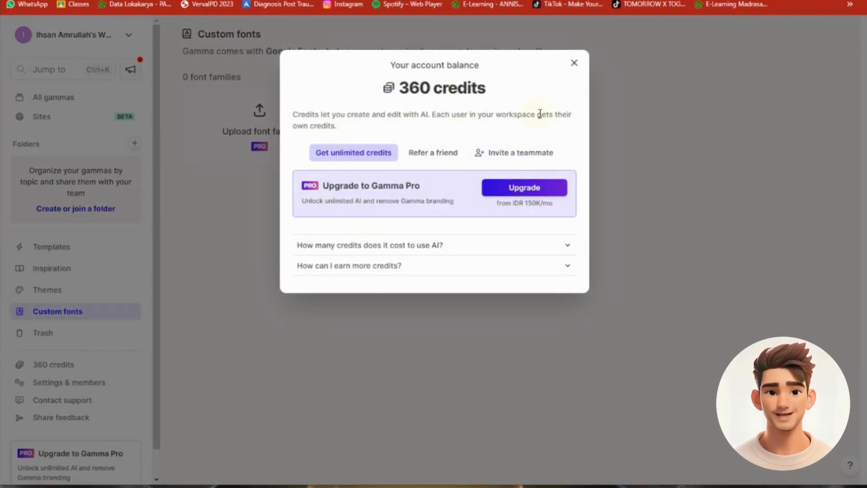
left_click(575, 64)
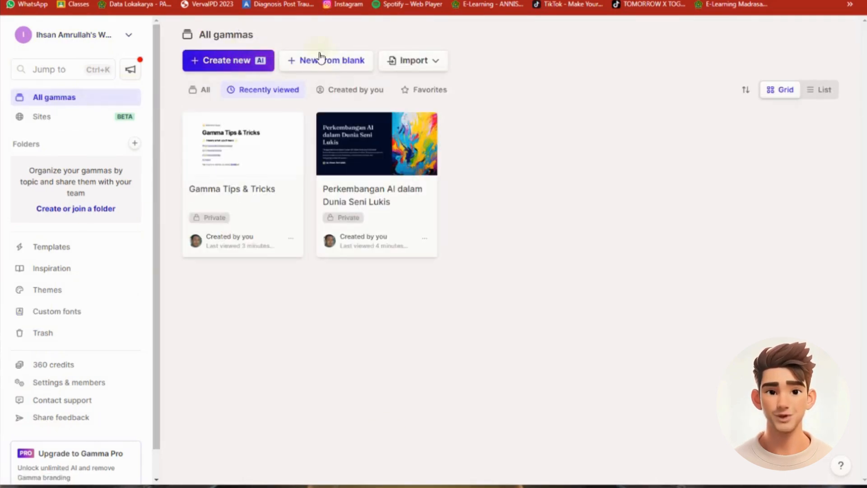
left_click(437, 64)
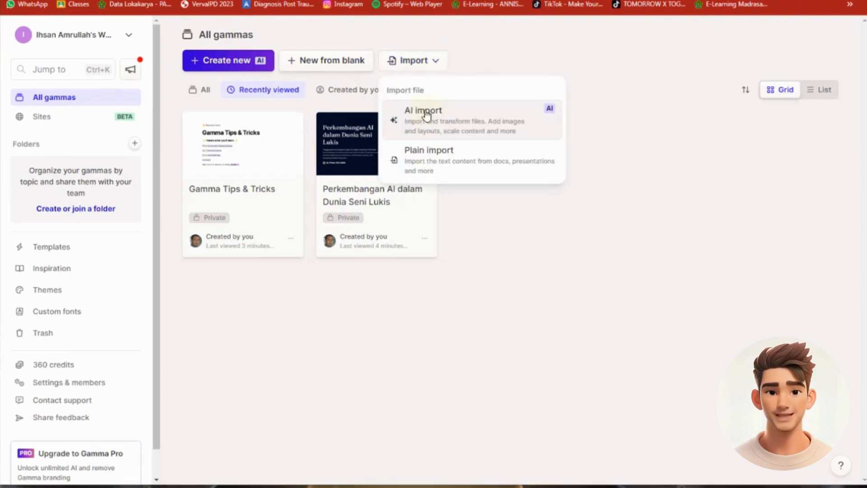
left_click(423, 23)
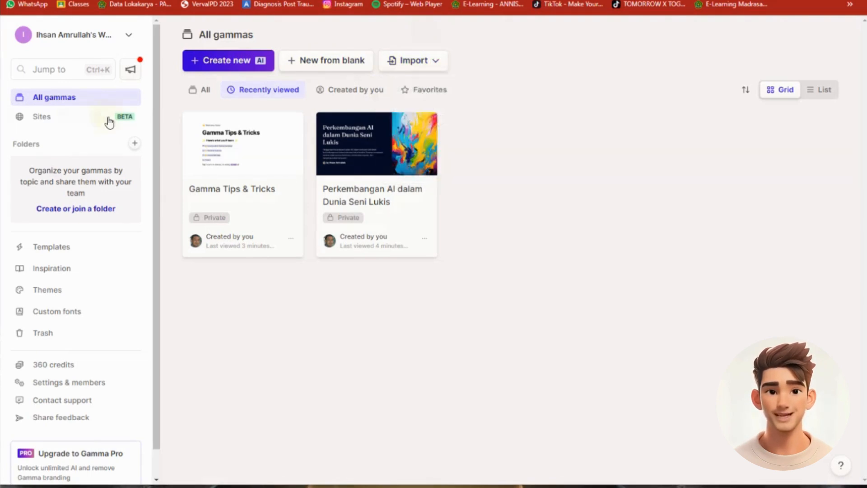
Start generating a new site from the Sites section and set its language to Bahasa Indonesia
left_click(62, 123)
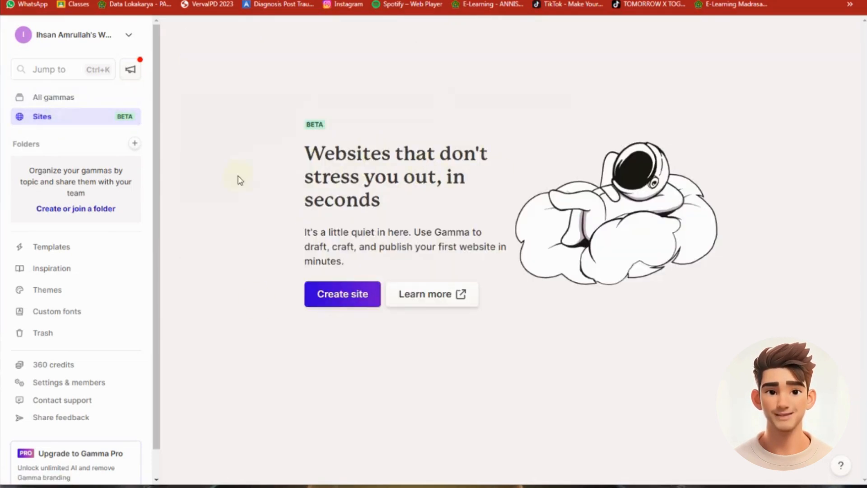
left_click(346, 298)
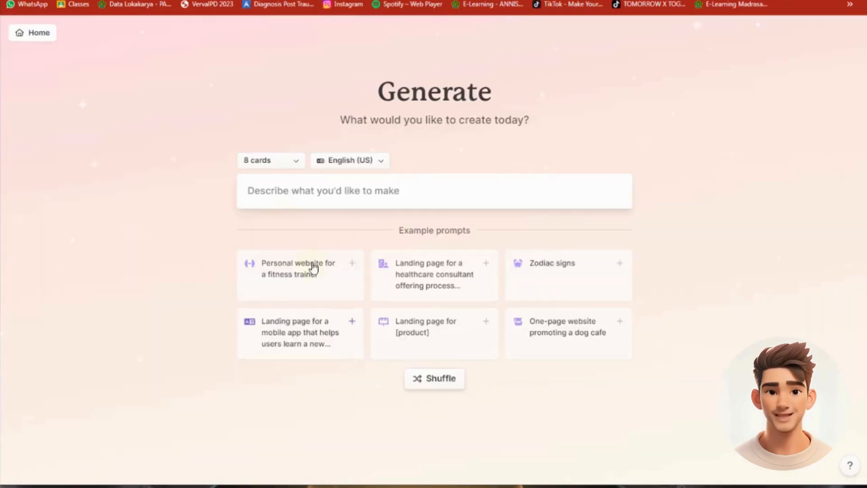
left_click(381, 163)
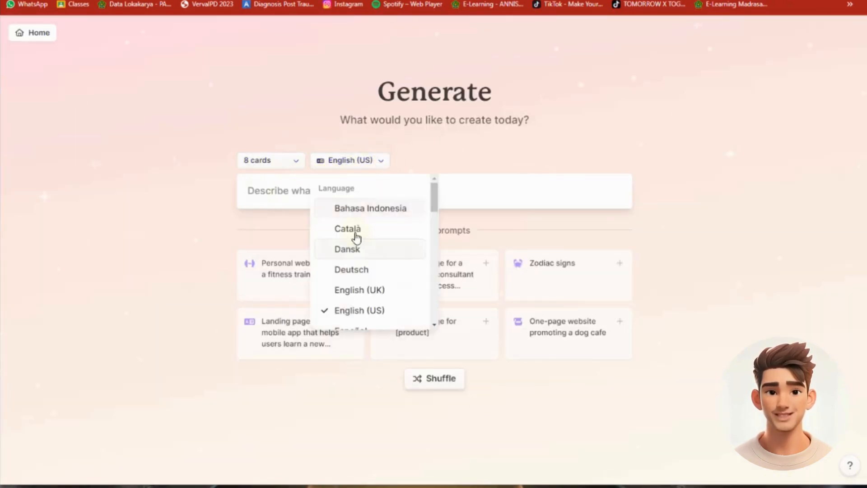
left_click(373, 208)
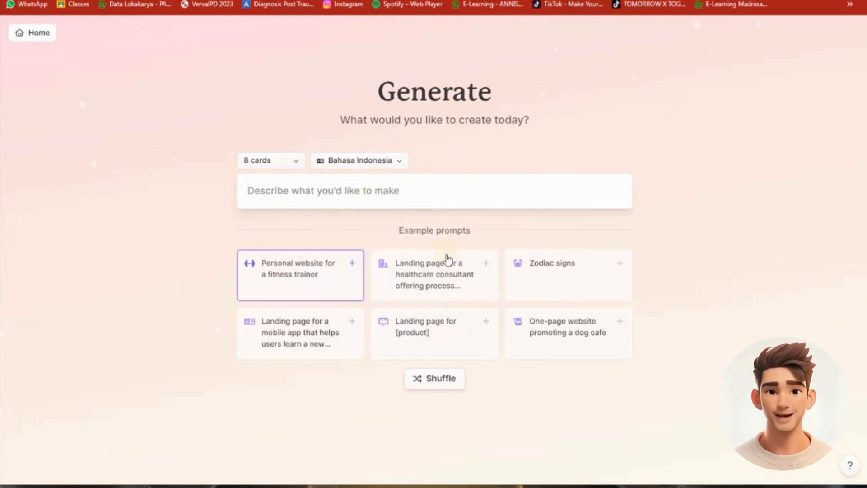
Shuffle the example prompts repeatedly to browse ideas for the website
left_click(325, 193)
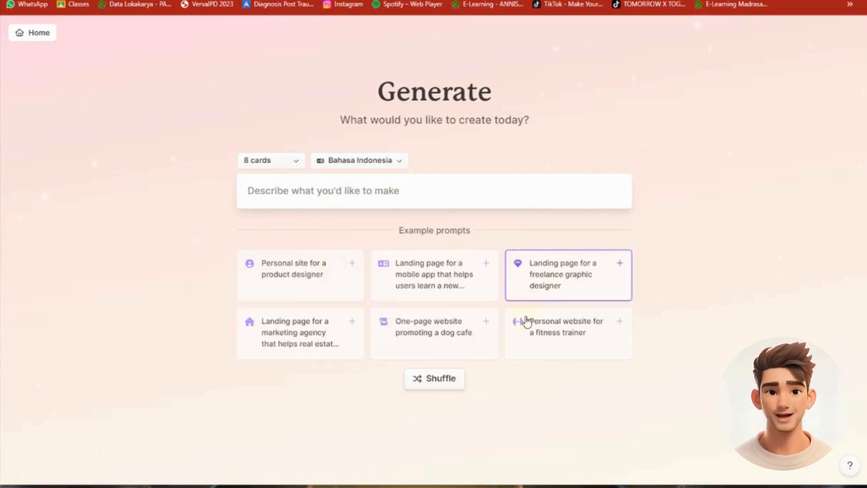
left_click(429, 380)
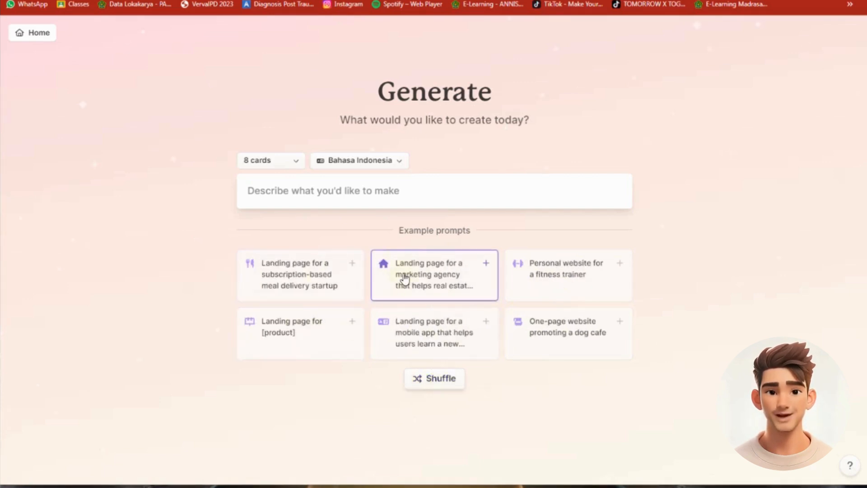
left_click(438, 381)
left_click(439, 381)
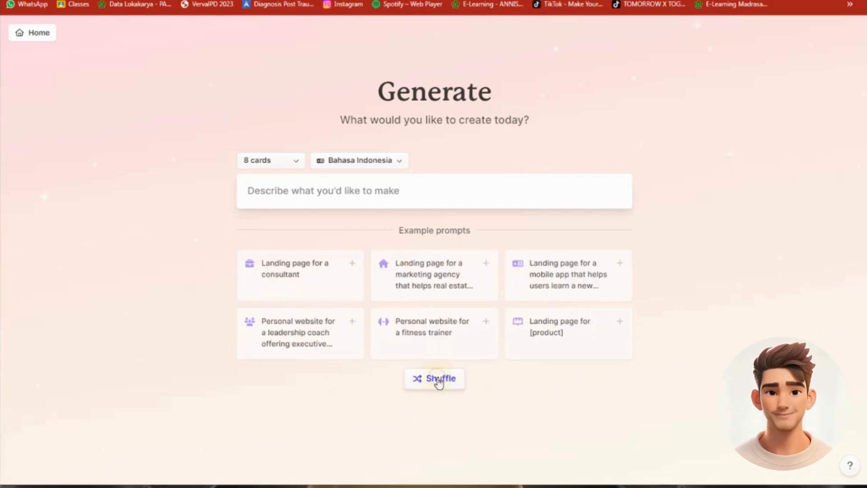
left_click(439, 381)
left_click(439, 382)
left_click(439, 382)
left_click(439, 382)
left_click(439, 381)
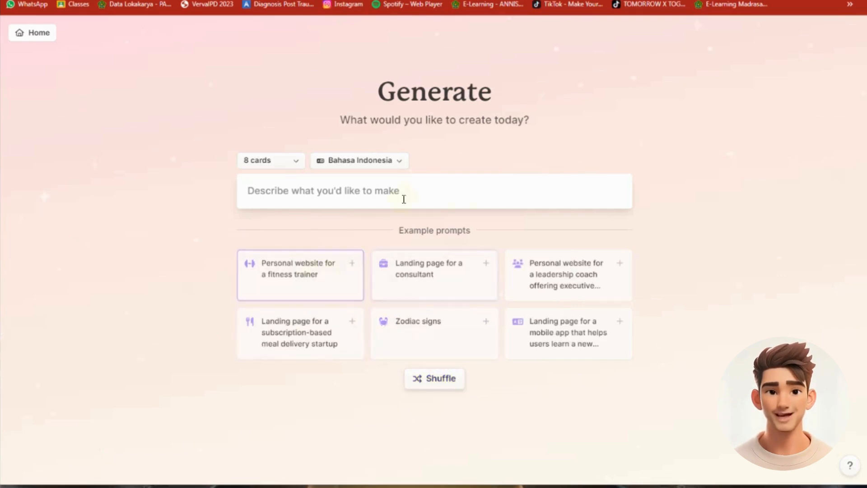
Copy the English translation of the site description from Google Translate, use it as the Gamma prompt, and generate the outline
left_click(287, 192)
key("ctrl+Tab")
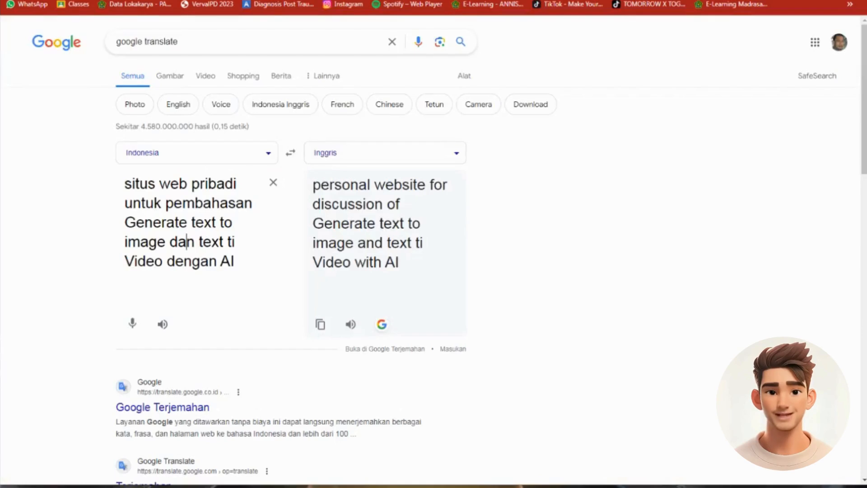
left_click(319, 324)
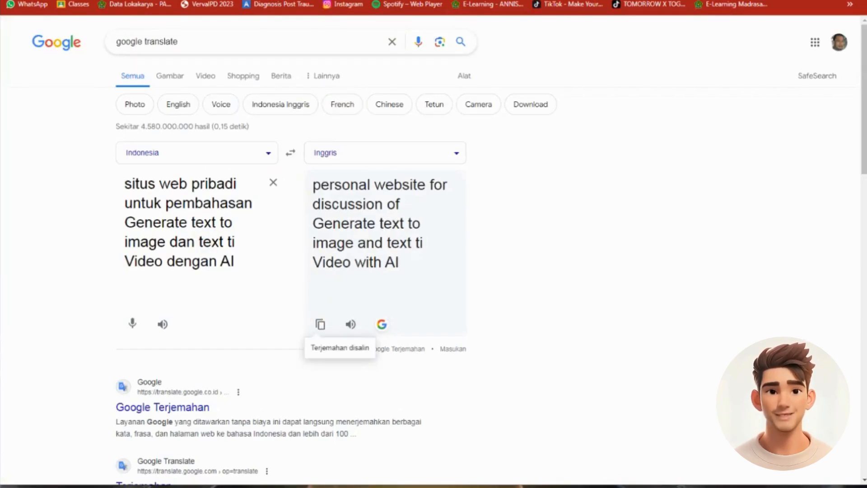
key("ctrl+Tab")
type("personal website for discussion of Generate text to image and text ti Video with AI")
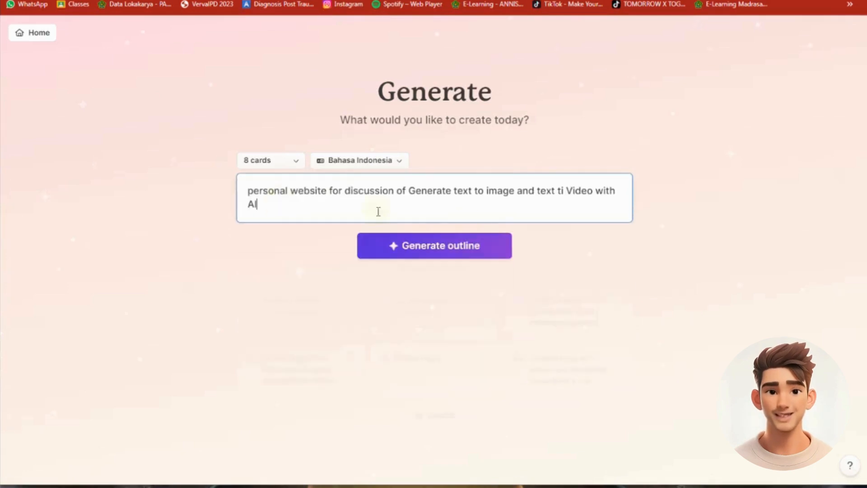
left_click(457, 250)
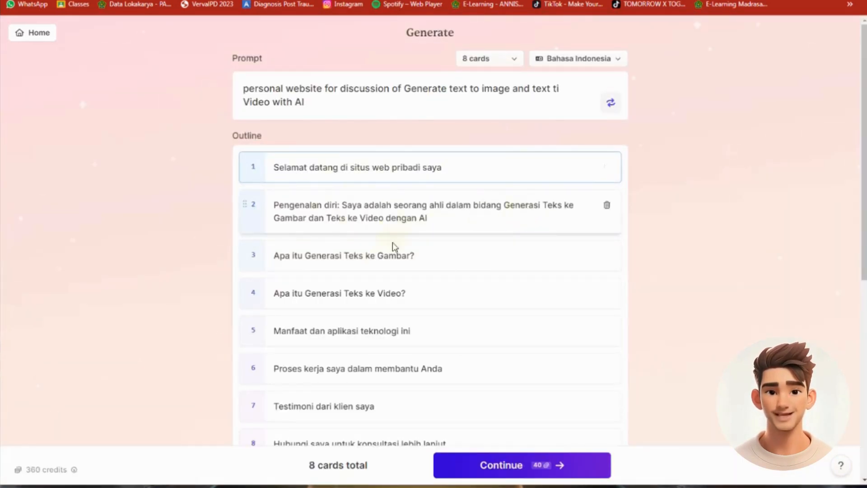
Add a blank ninth card to the outline and delete it again
scroll(388, 294, "down", 3)
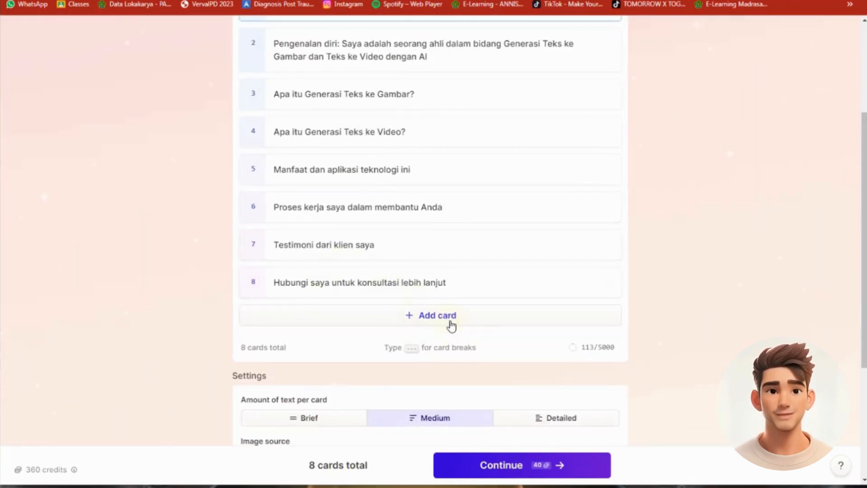
scroll(452, 325, "down", 4)
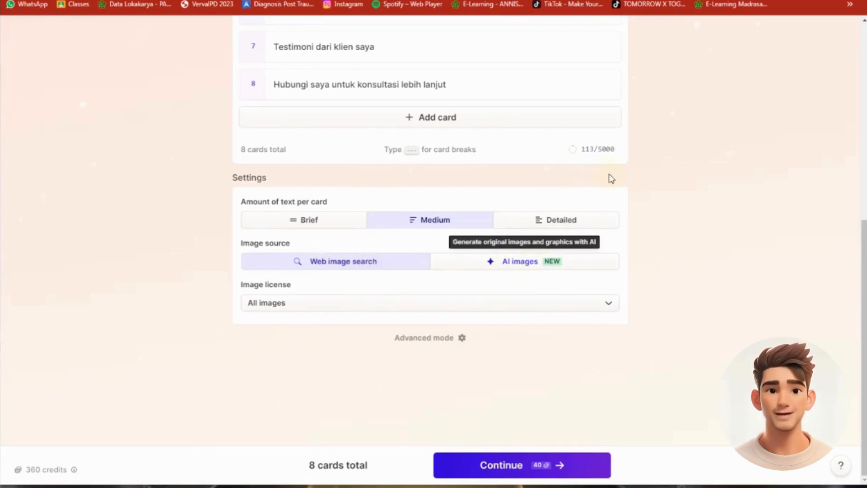
scroll(442, 236, "up", 2)
left_click(440, 226)
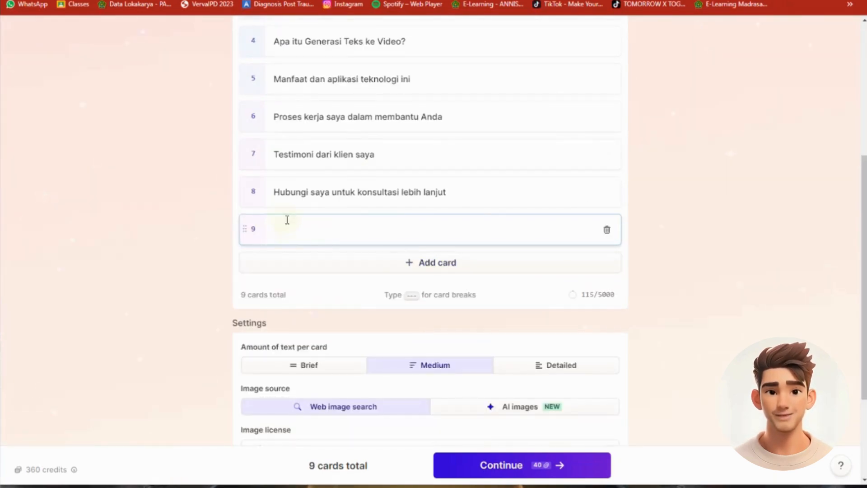
scroll(378, 196, "up", 1)
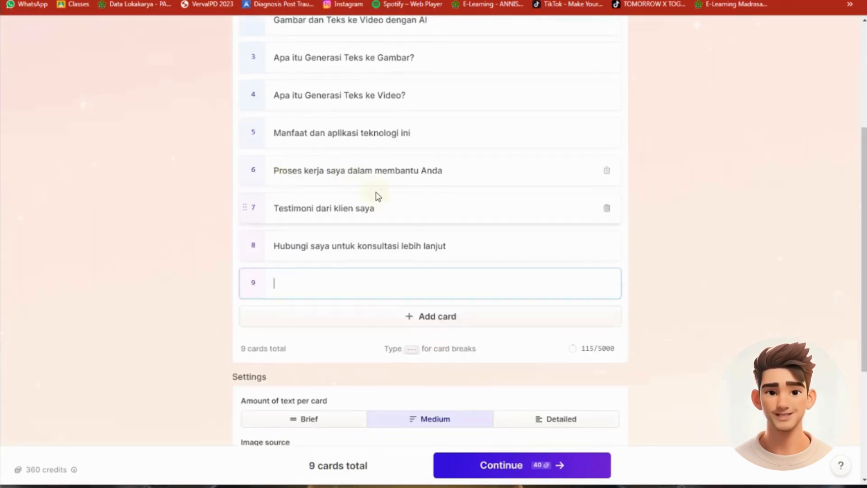
left_click(607, 283)
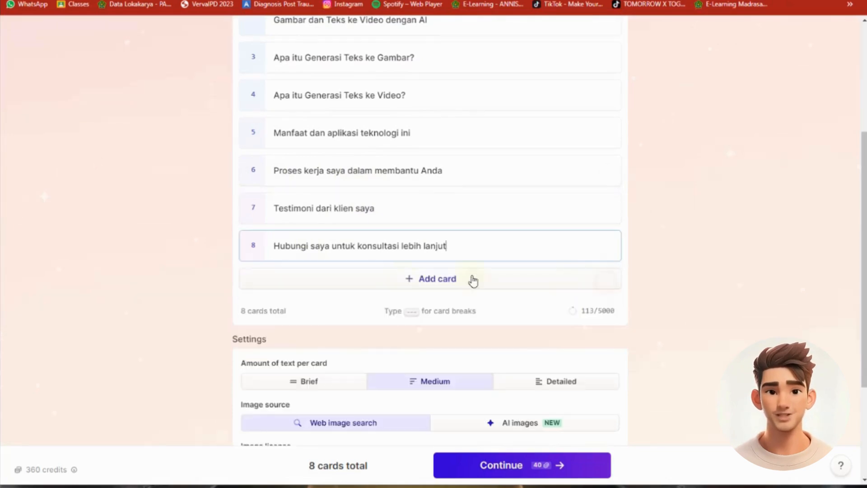
Set the image source to AI images and paste a description into the image style field
scroll(550, 348, "down", 1)
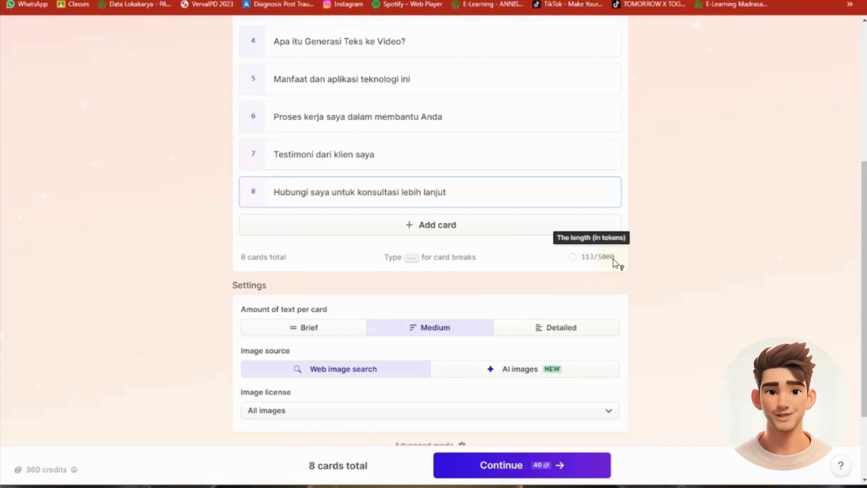
scroll(467, 327, "down", 2)
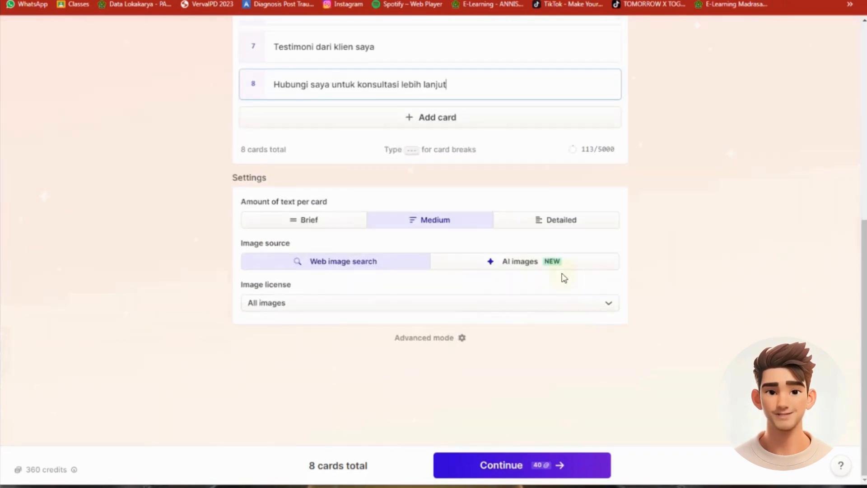
left_click(505, 265)
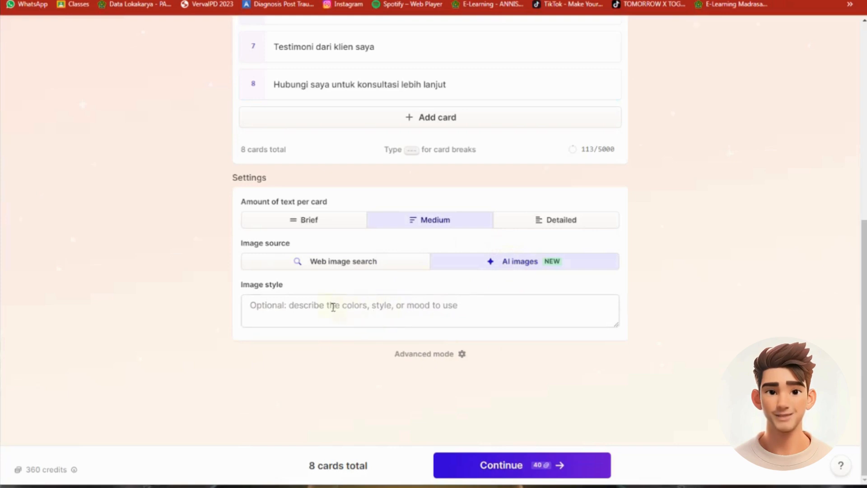
left_click(279, 314)
type("a picture of an expert image and video maker using AI on a personal PC in the future")
Continue to theme selection, apply the black-and-red theme with the glowing red cloud artwork, and generate the website
left_click(500, 466)
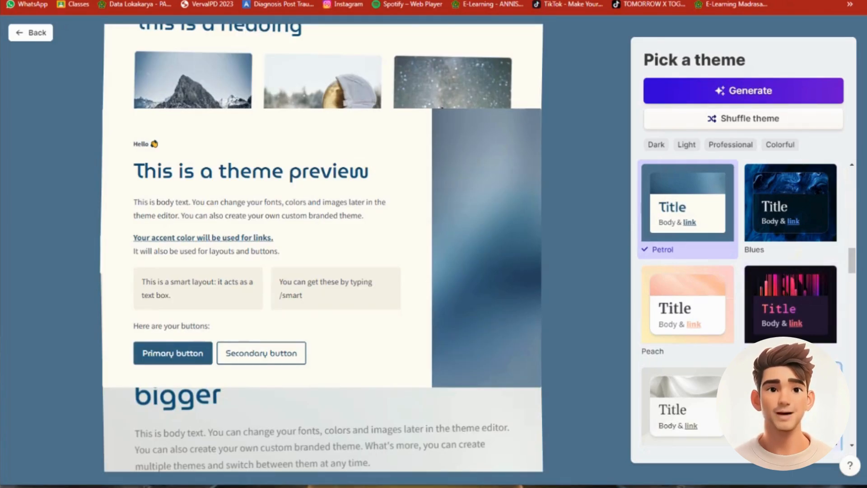
left_click(790, 307)
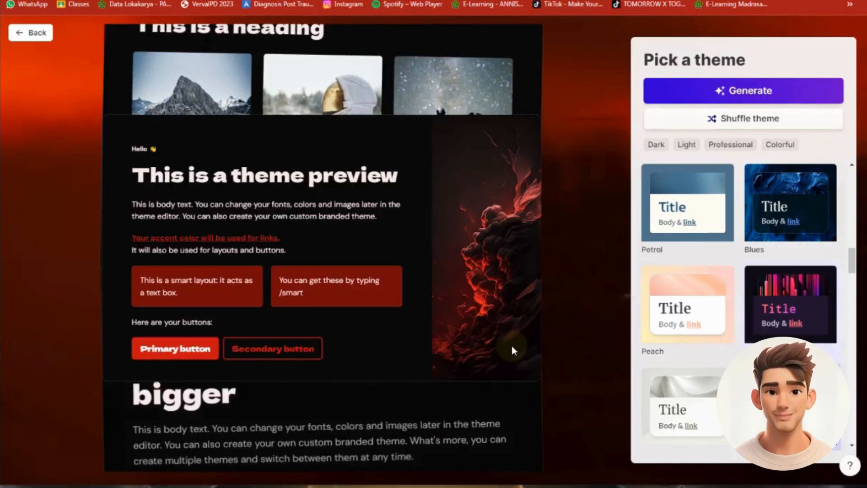
left_click(754, 89)
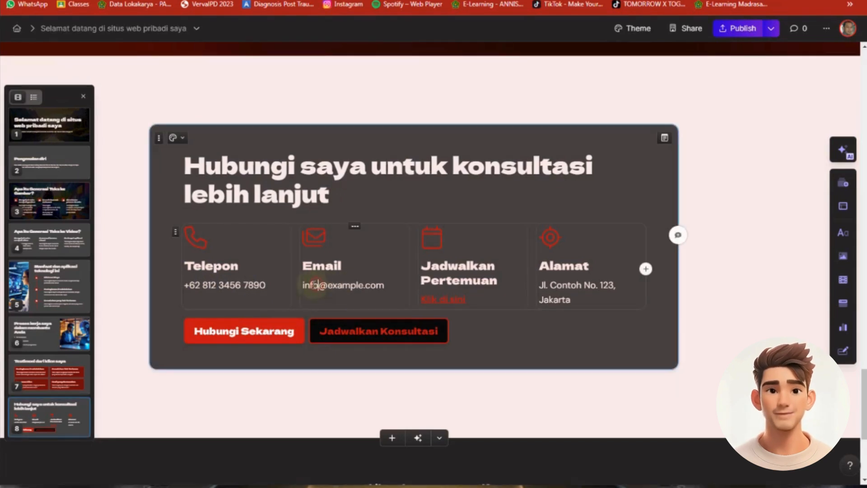
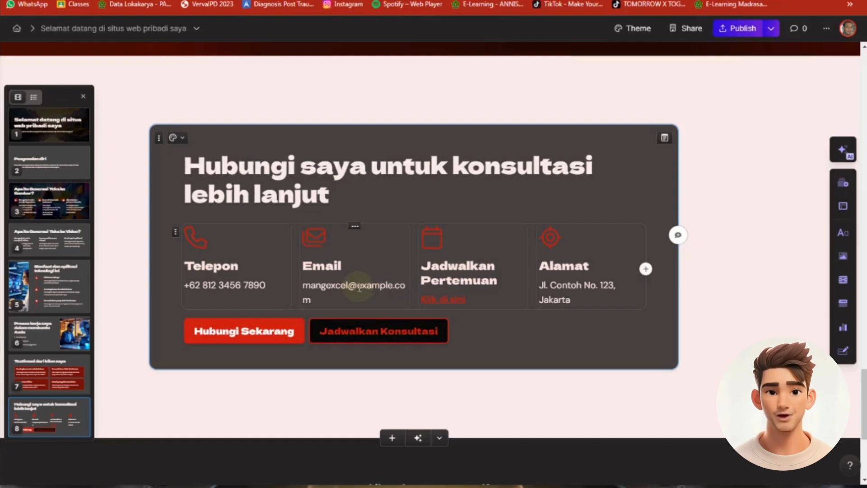
Replace the placeholder address under Email on the consultation contact card with the contact's e-mail
left_click_drag(358, 286, 393, 286)
type("gmai")
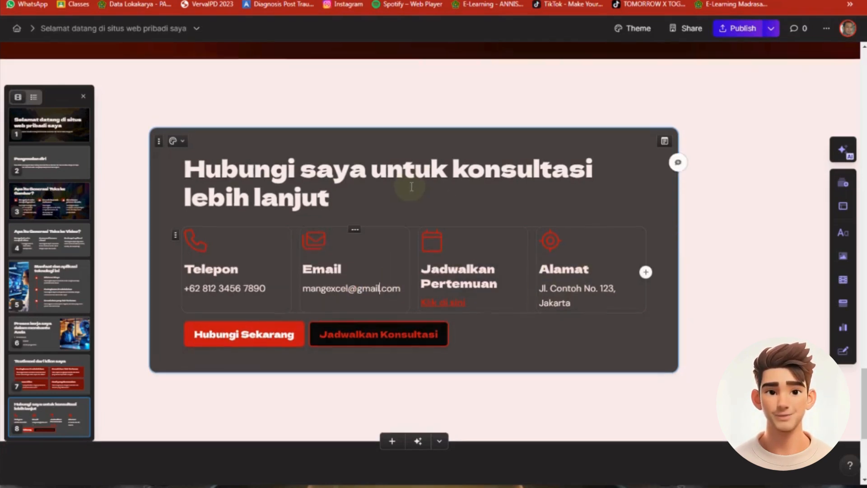
Expand the Konsultasi awal and Analisis kebutuhan items on the work process card, and review the cards above
scroll(411, 185, "up", 6)
scroll(419, 170, "up", 5)
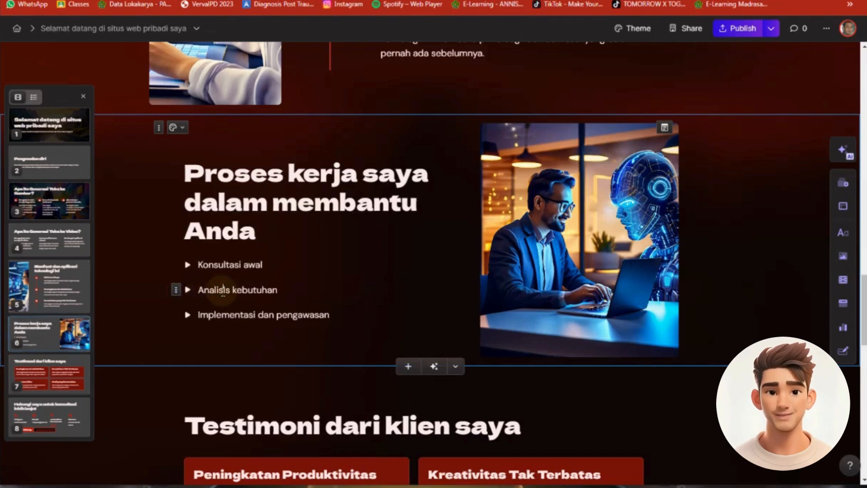
left_click(187, 265)
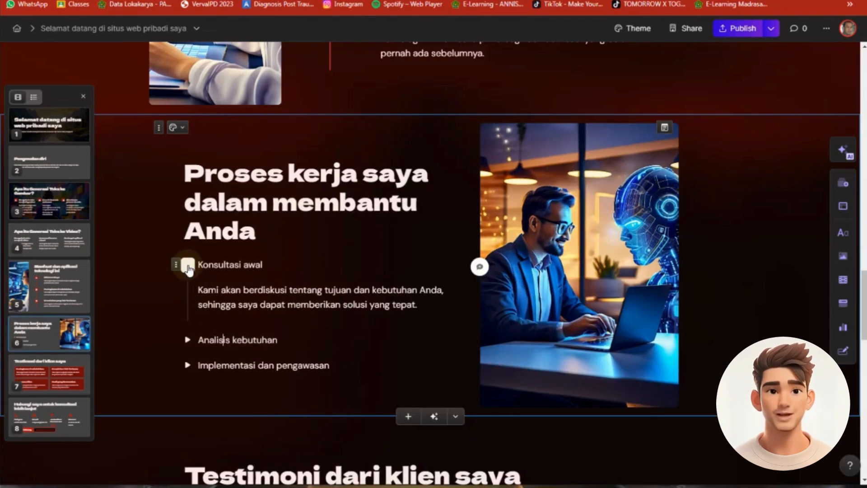
left_click(187, 340)
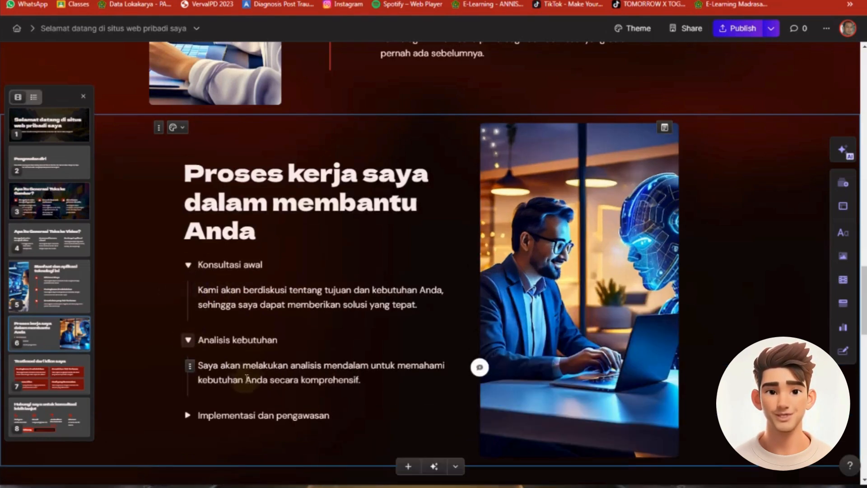
scroll(344, 271, "up", 10)
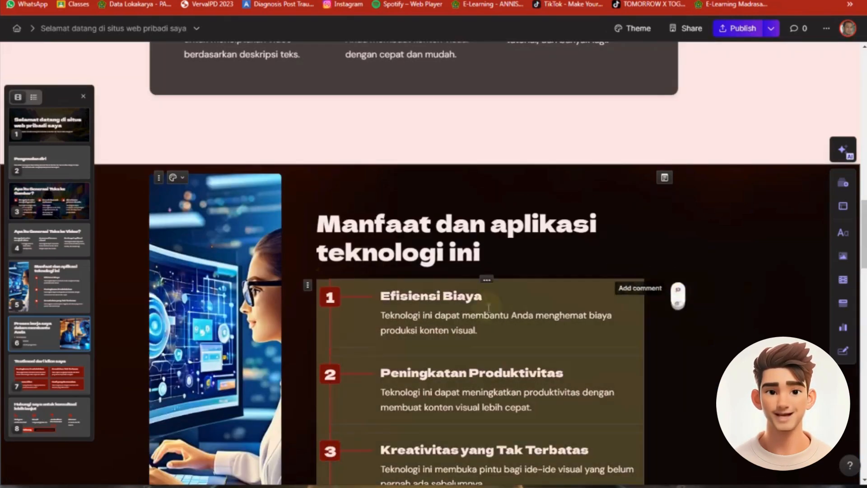
Preview the page before publishing and review its sections as far as the work process card
scroll(497, 280, "up", 5)
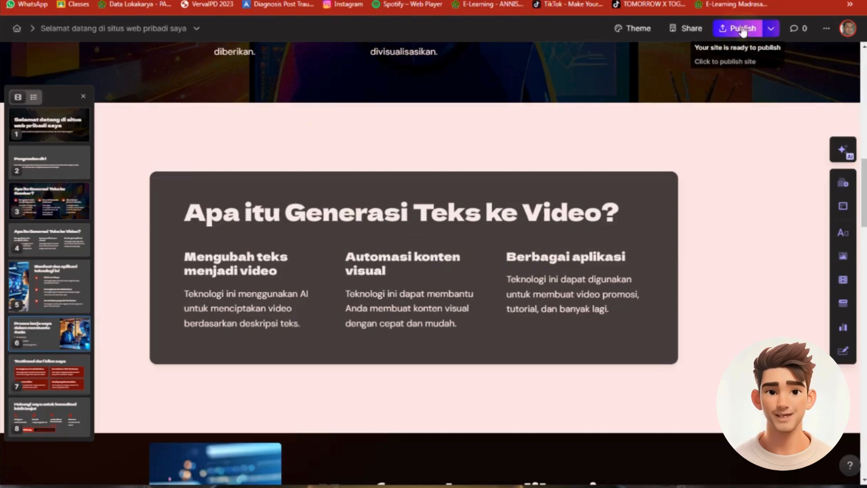
left_click(772, 29)
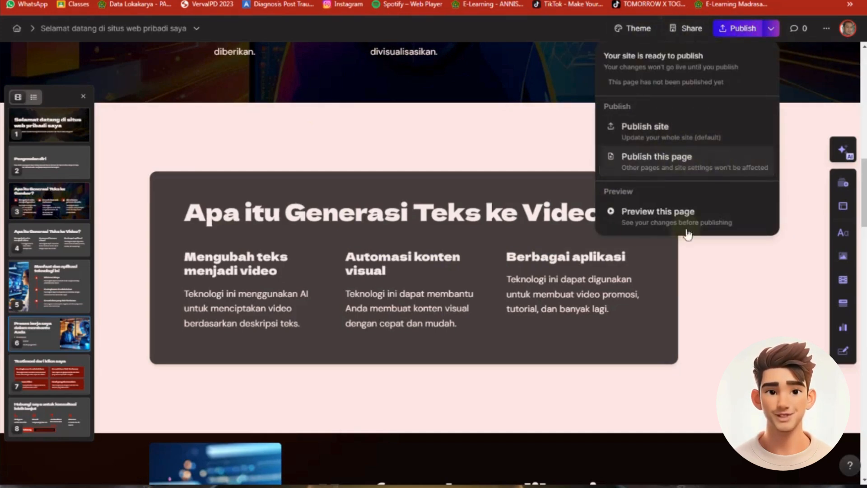
left_click(669, 218)
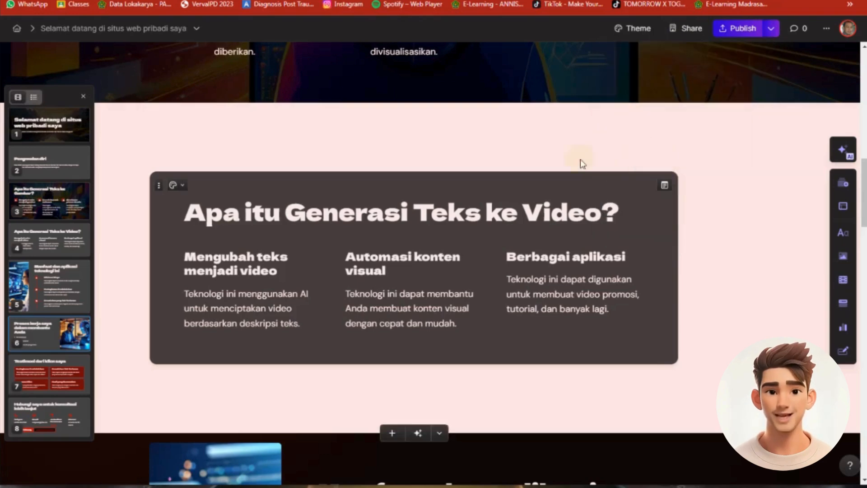
scroll(488, 287, "down", 8)
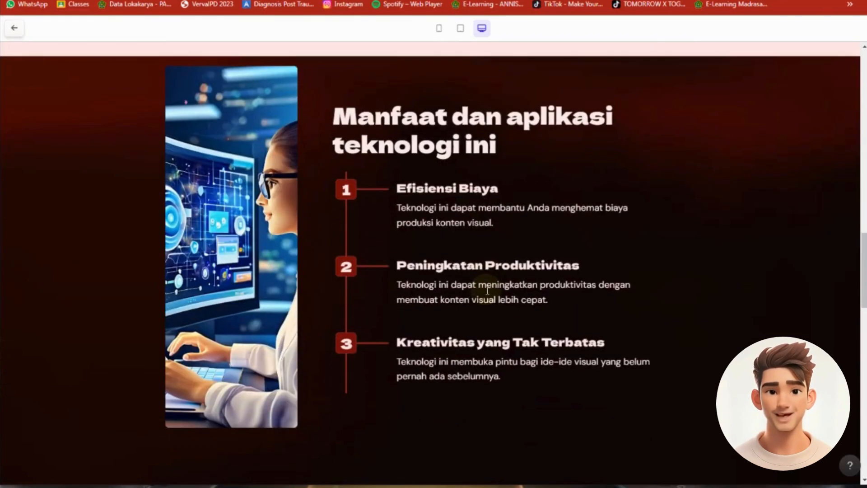
scroll(487, 290, "down", 10)
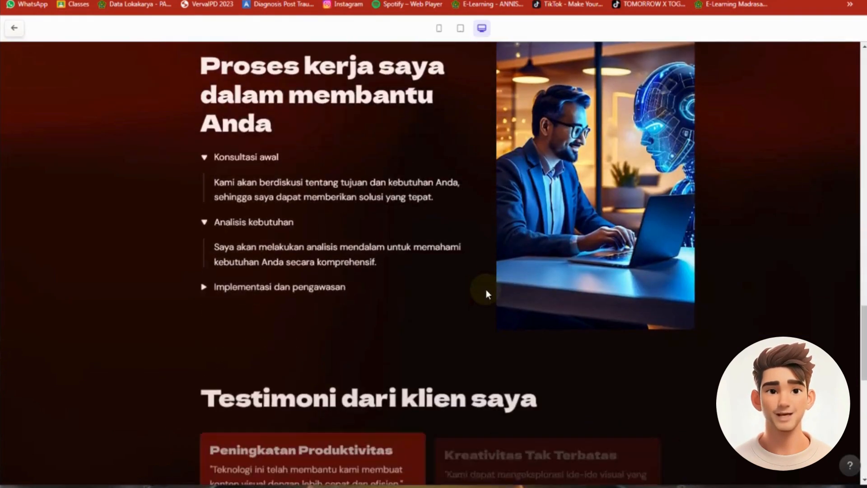
Test the three work process toggles in the preview, leaving them collapsed, and review the testimonials and consultation contact card
left_click(204, 158)
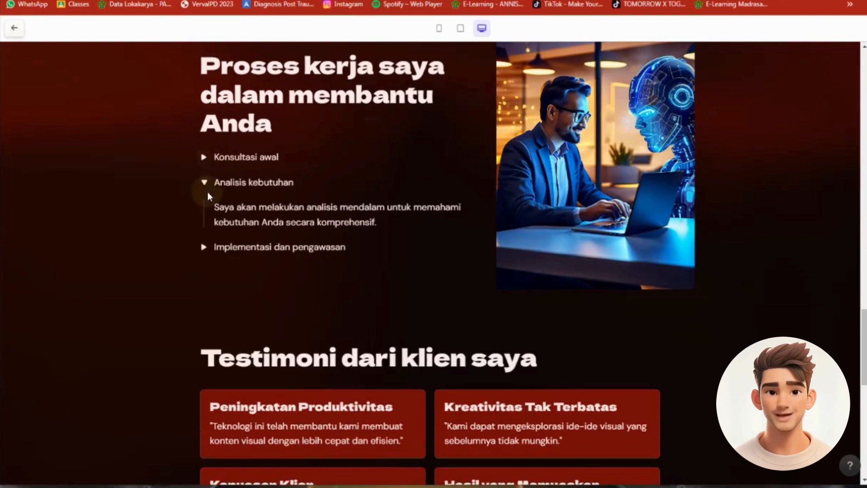
left_click(205, 185)
left_click(205, 209)
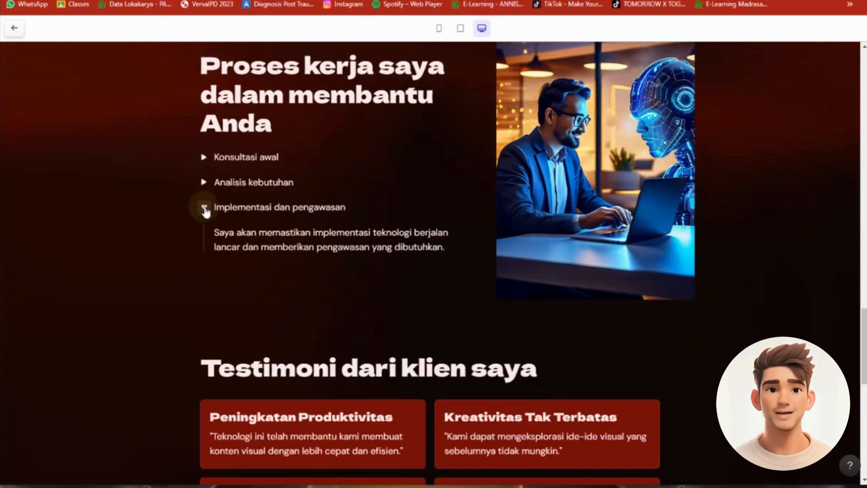
left_click(205, 209)
scroll(273, 267, "down", 3)
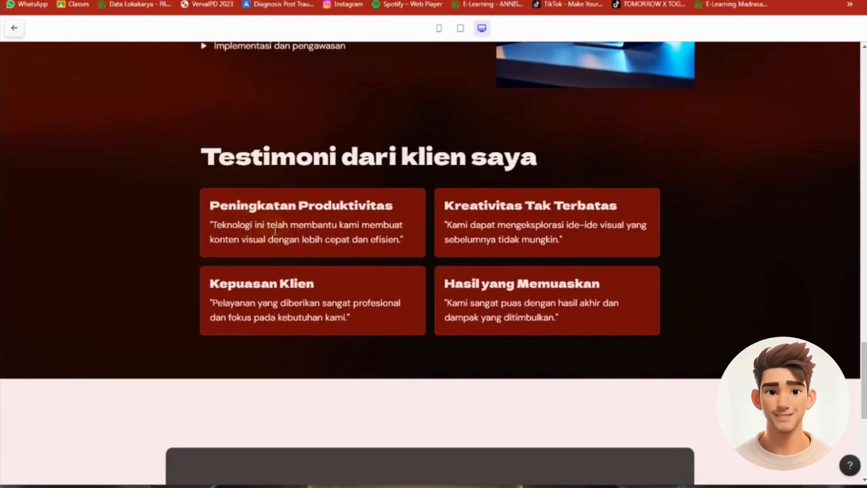
scroll(516, 250, "down", 5)
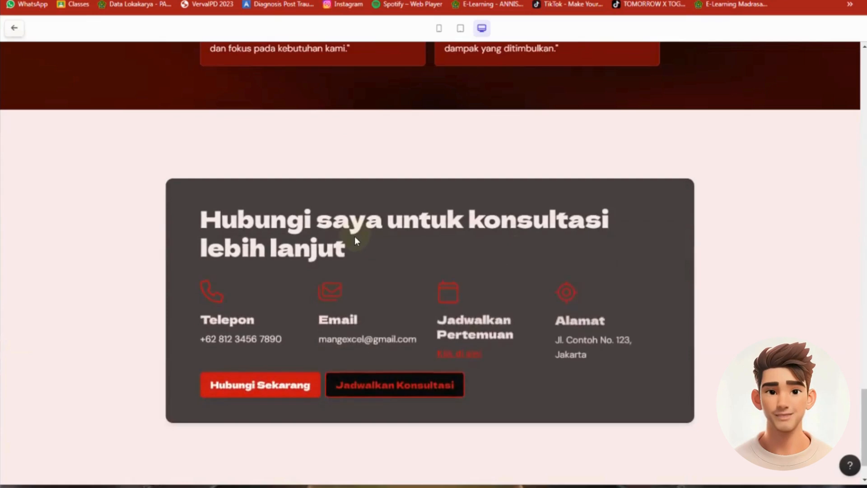
scroll(354, 237, "up", 1)
scroll(602, 207, "up", 8)
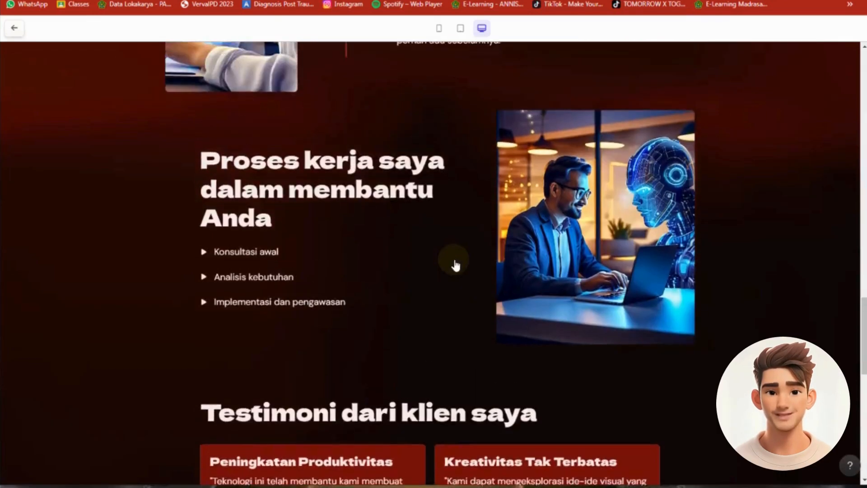
scroll(455, 266, "up", 15)
scroll(455, 260, "up", 4)
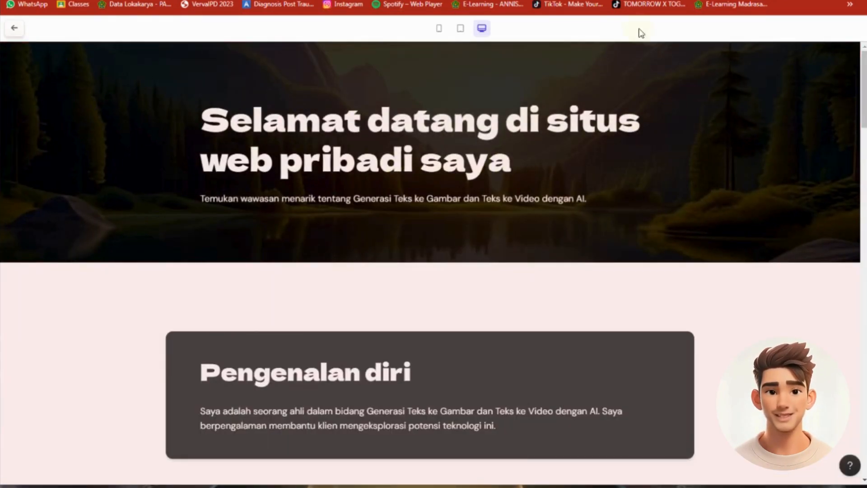
Check the page layout in mobile, tablet and desktop previews, ending at the welcome card in desktop view
left_click(440, 34)
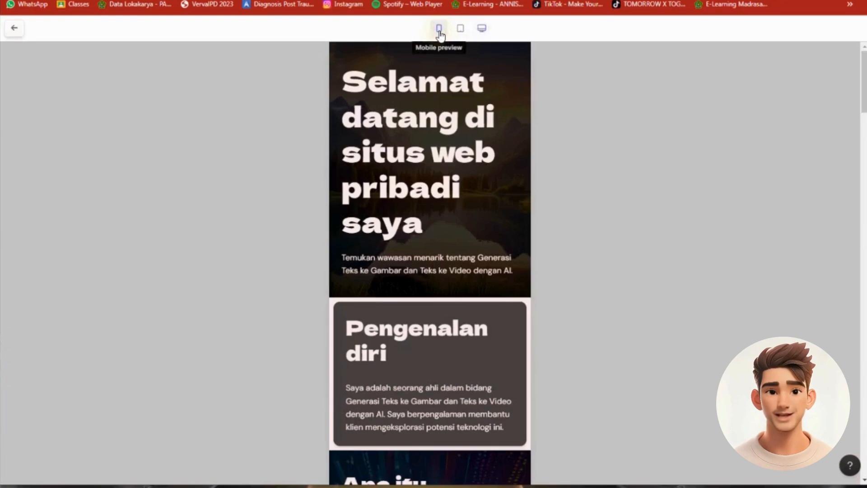
scroll(441, 221, "down", 7)
scroll(441, 222, "down", 5)
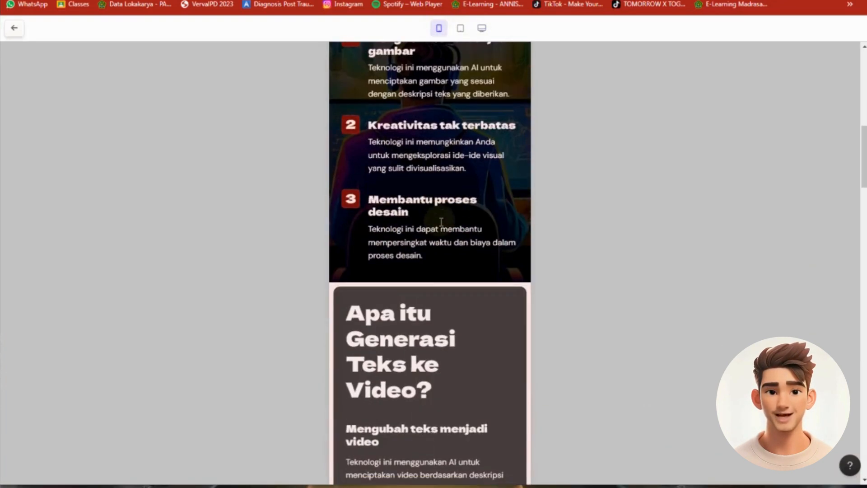
left_click(460, 28)
scroll(515, 217, "down", 20)
scroll(515, 221, "down", 3)
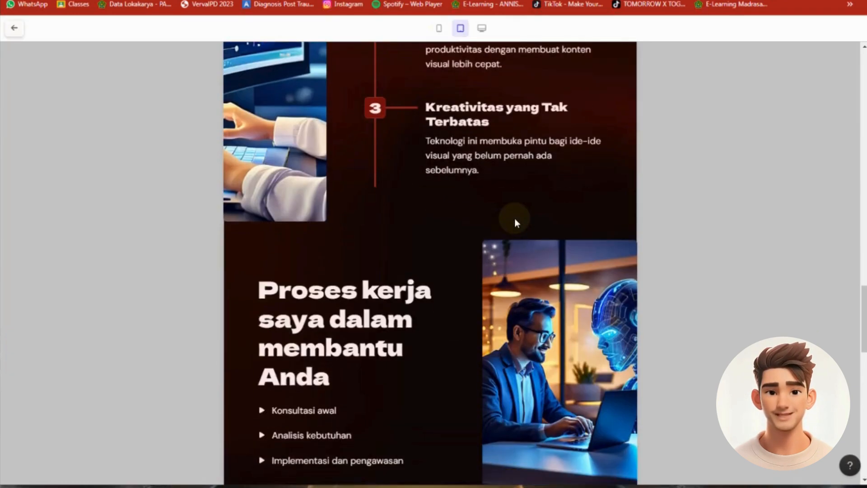
left_click(482, 28)
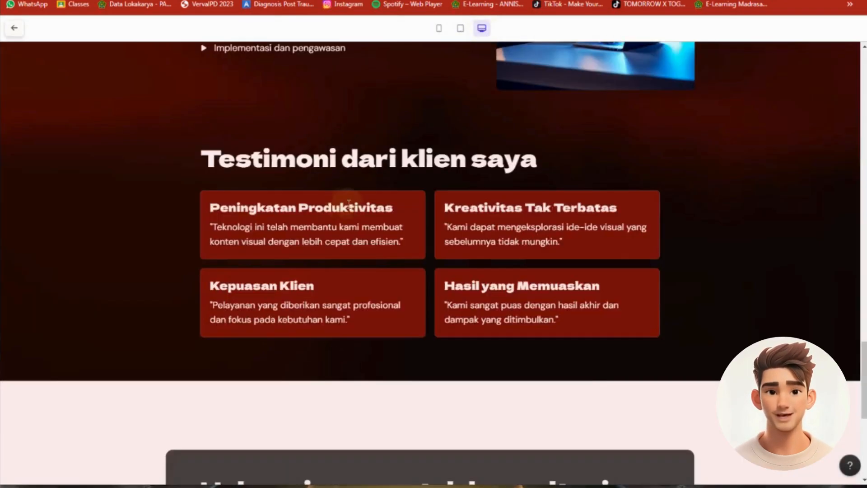
scroll(348, 202, "up", 10)
scroll(350, 208, "up", 15)
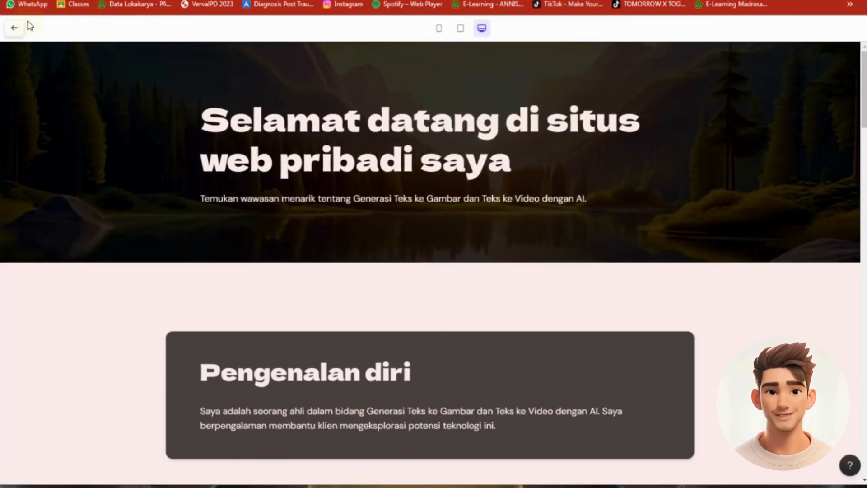
Return to the editor and replace "pribadi saya" in the welcome card's title with "Mang Excel"
left_click(18, 29)
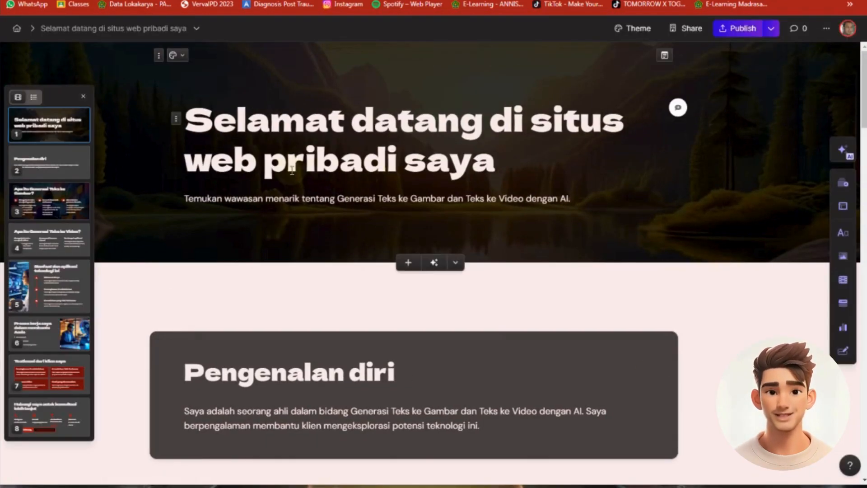
left_click_drag(266, 165, 478, 168)
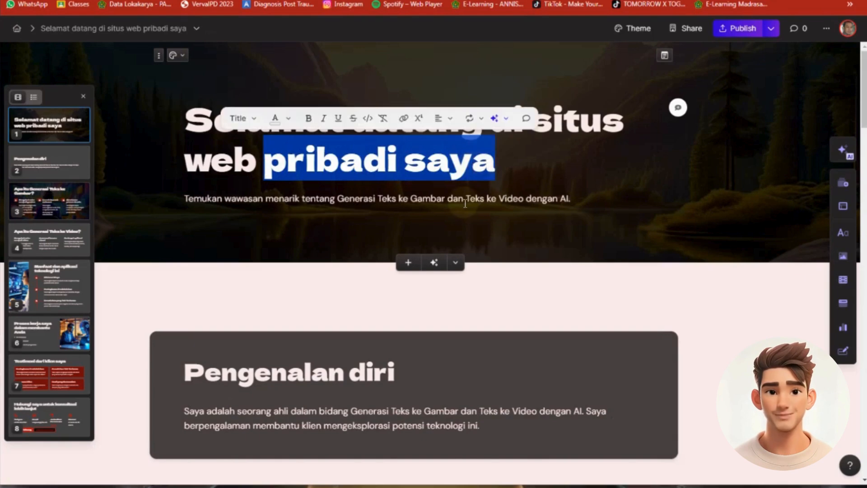
type("Mang Ex")
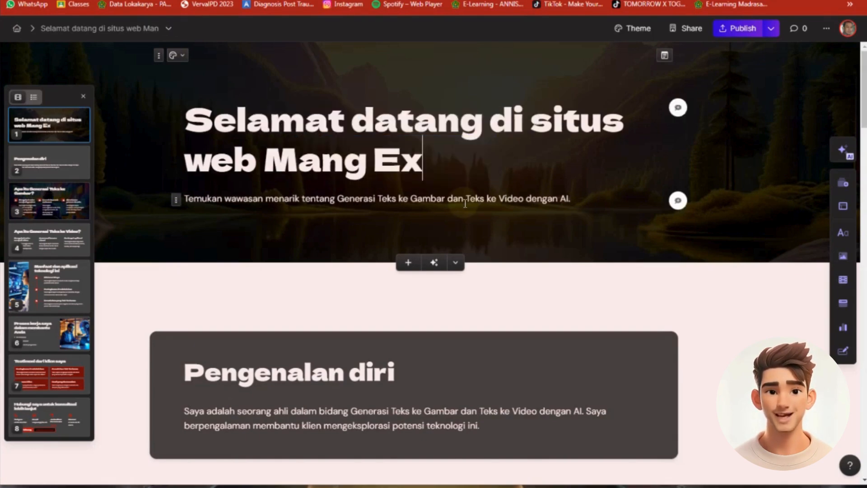
type("cel")
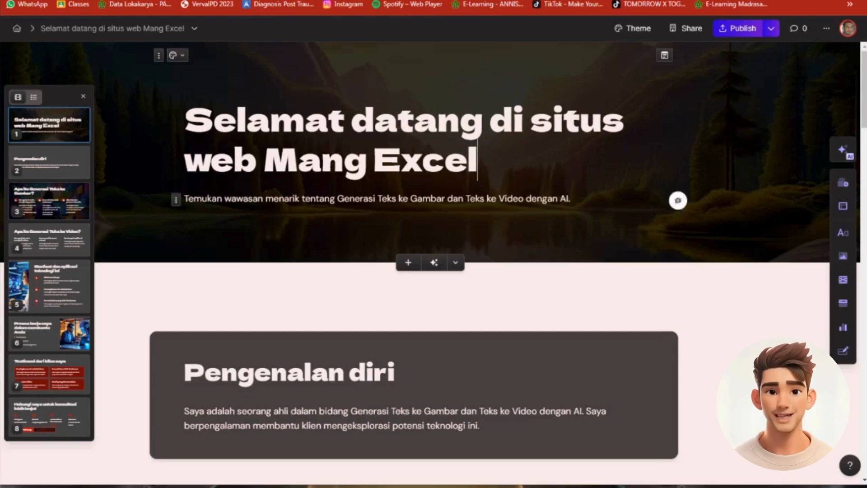
Open the site settings and review the domain, site name, favicon, navigation and Google Tag Manager options
left_click(195, 28)
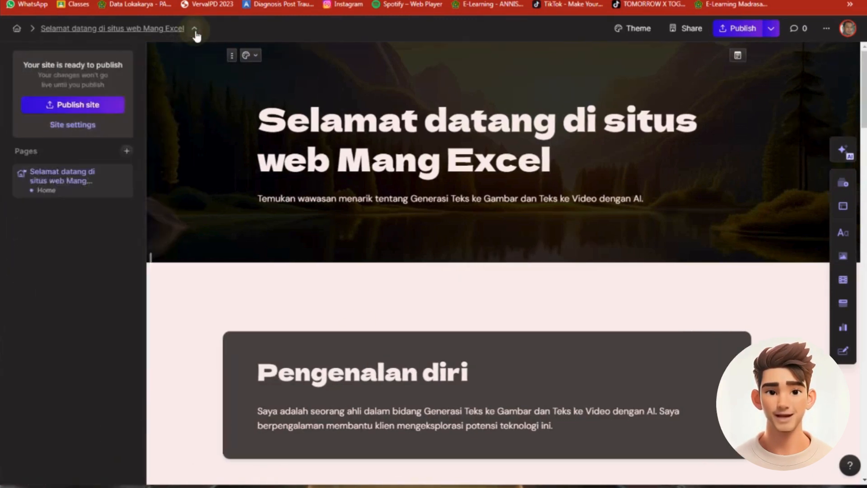
left_click(93, 116)
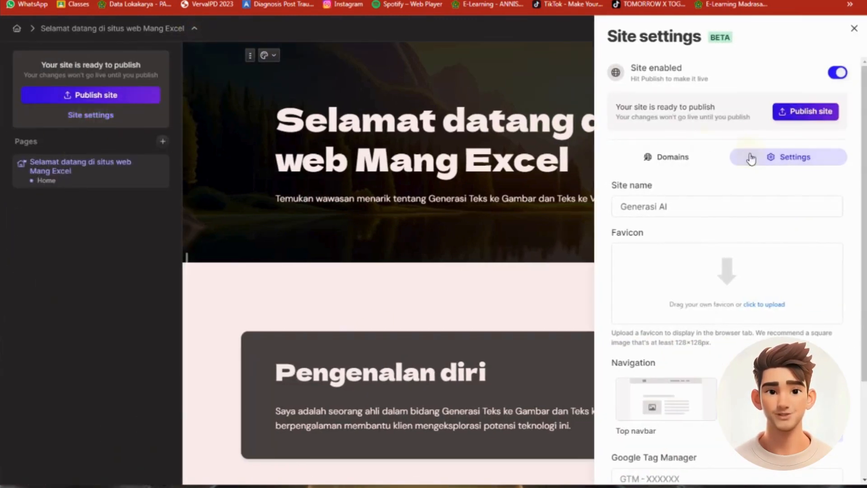
left_click(672, 158)
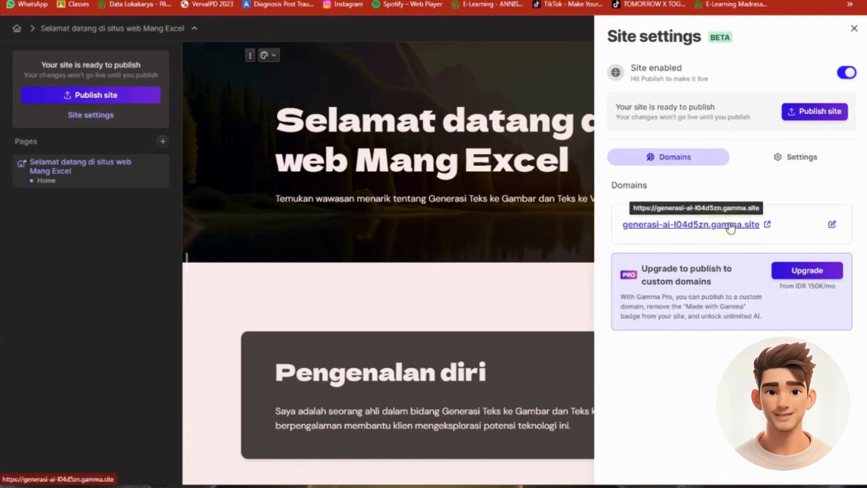
left_click(788, 158)
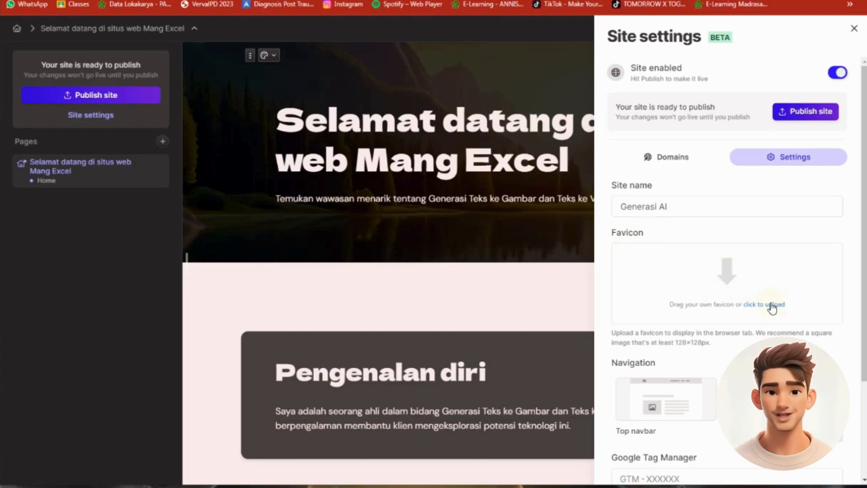
scroll(700, 354, "down", 3)
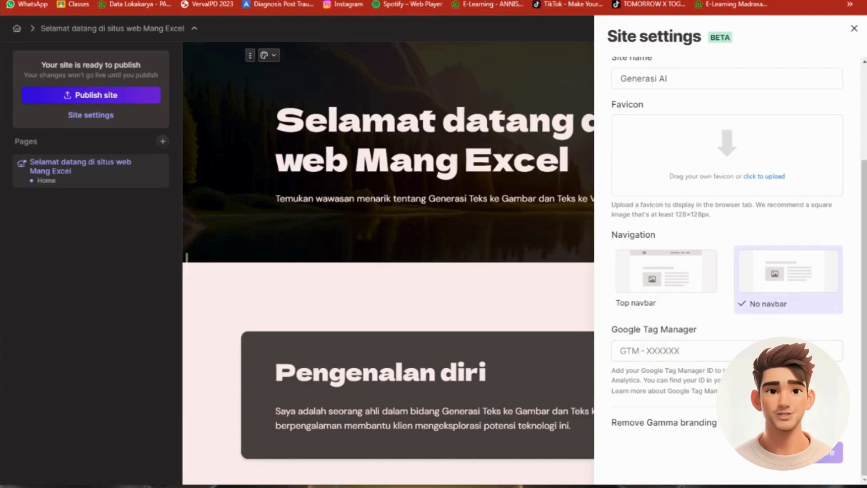
scroll(748, 278, "up", 3)
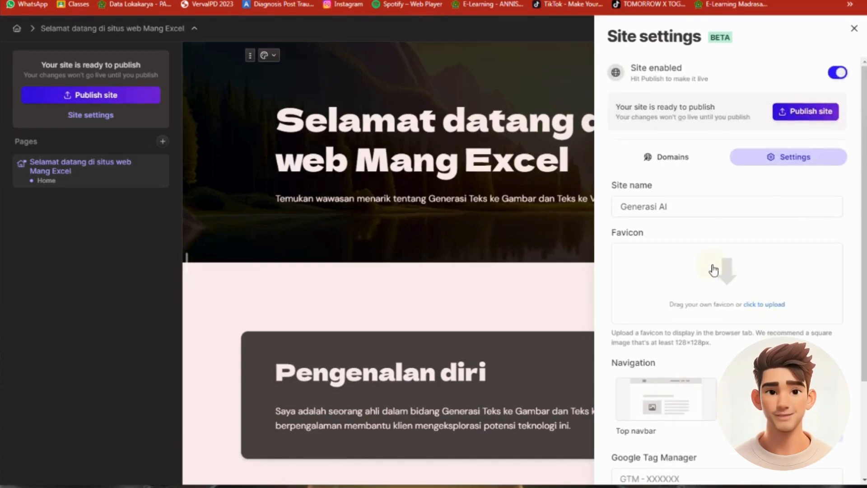
scroll(761, 175, "down", 3)
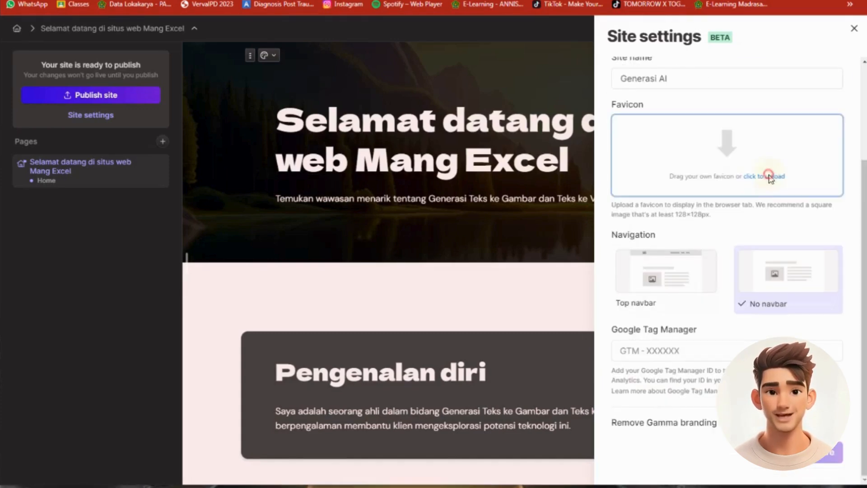
Upload the Mang-designstyle-jungle-m image as the site's favicon
left_click(768, 176)
scroll(671, 205, "down", 3)
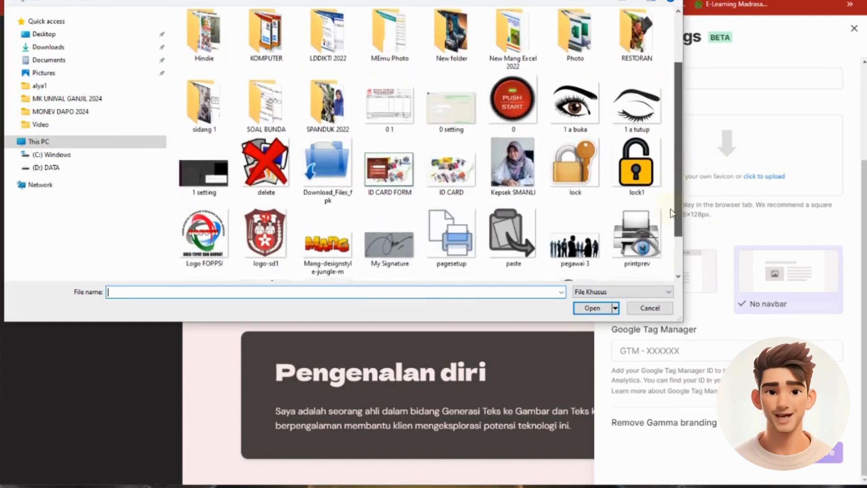
left_click(327, 183)
left_click(592, 308)
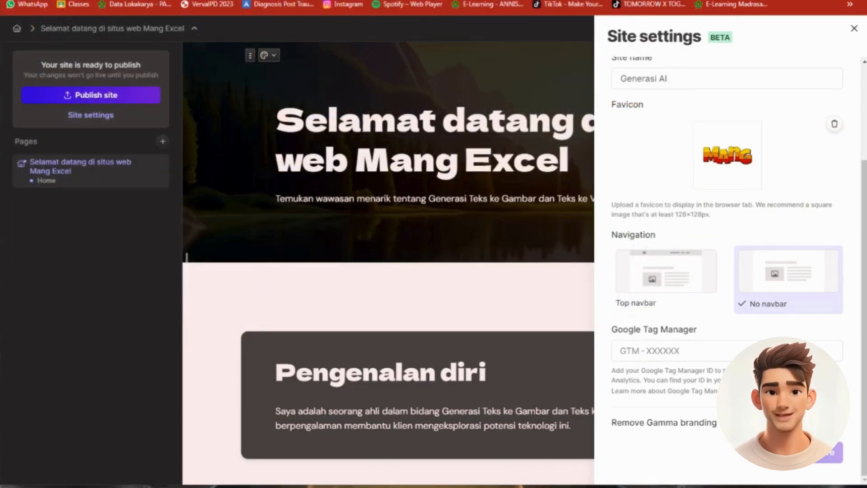
scroll(778, 271, "up", 3)
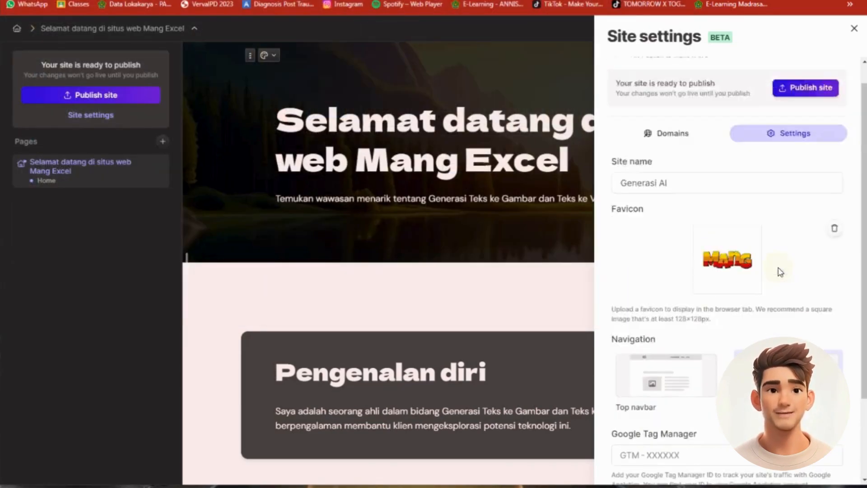
left_click(701, 205)
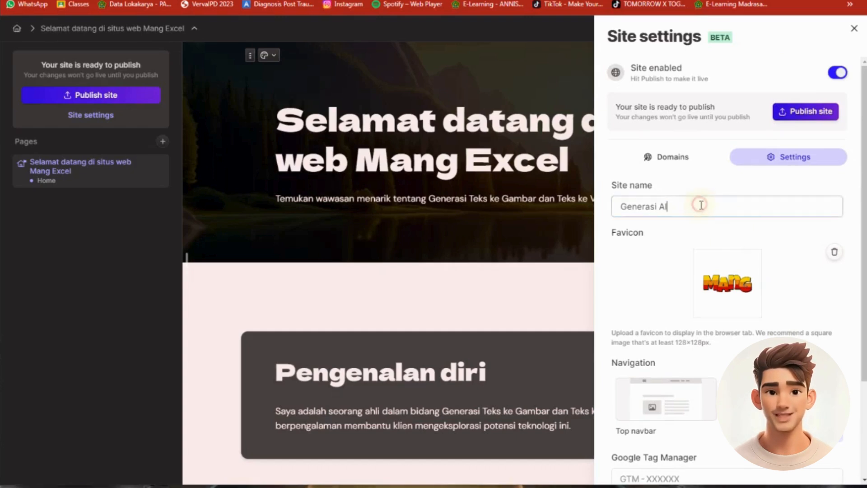
Check the site's domain, publish the site, and view the live page down to the work process section
left_click(670, 157)
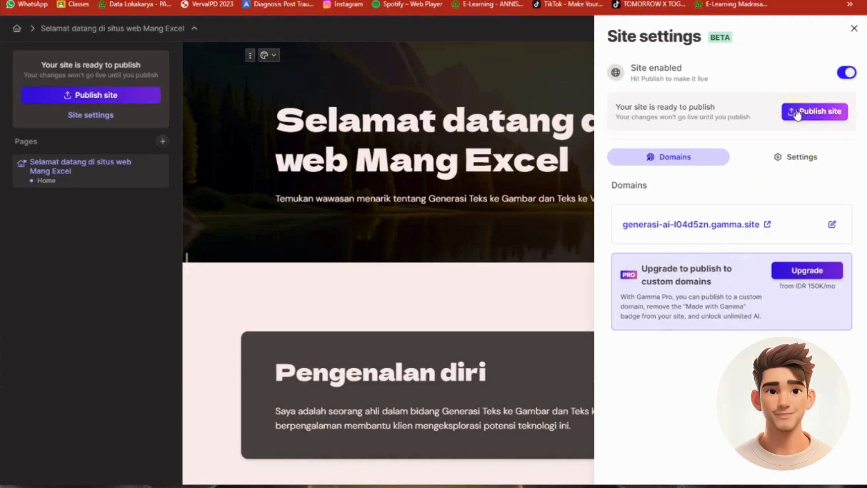
left_click(815, 116)
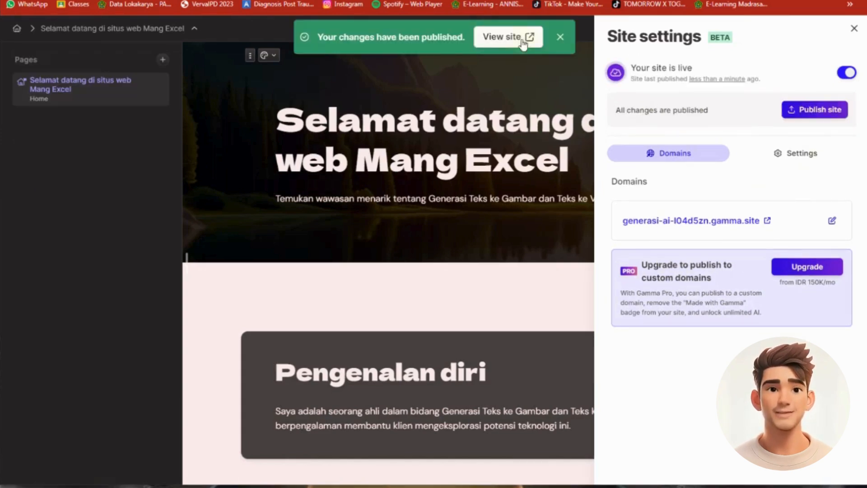
left_click(500, 38)
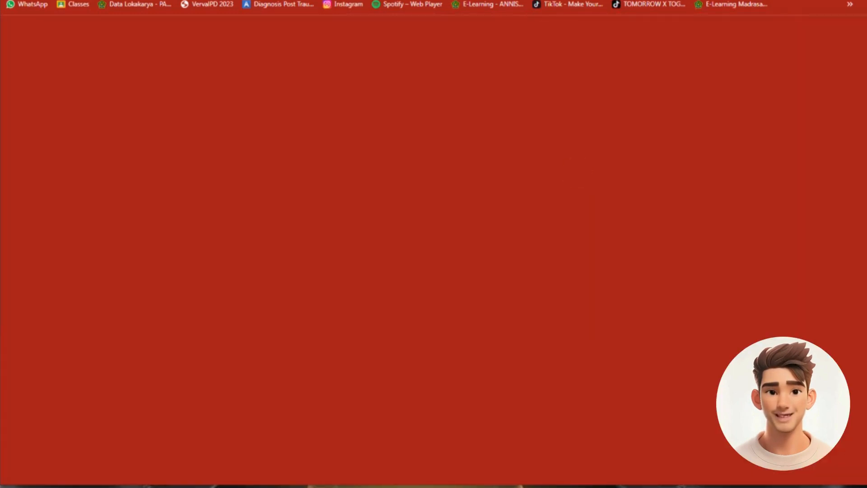
scroll(440, 198, "down", 10)
scroll(441, 203, "down", 15)
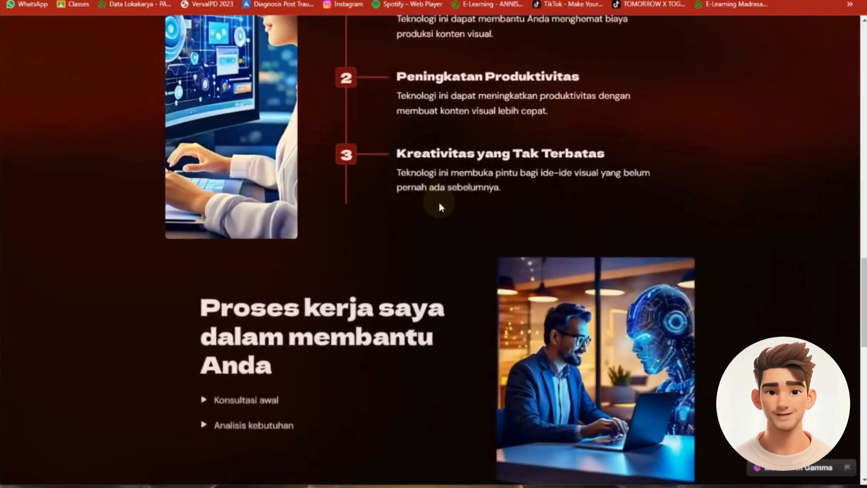
Review the work process section of the live page and return to the welcome header
scroll(440, 204, "down", 10)
scroll(440, 204, "up", 8)
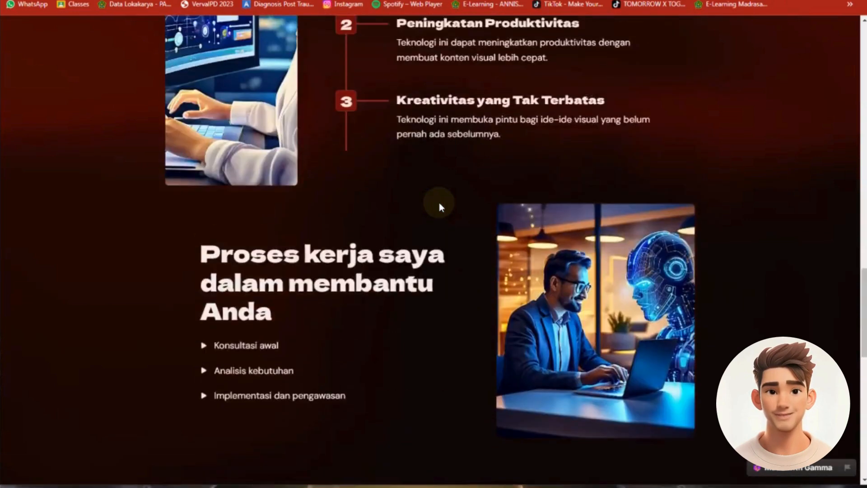
scroll(441, 206, "up", 20)
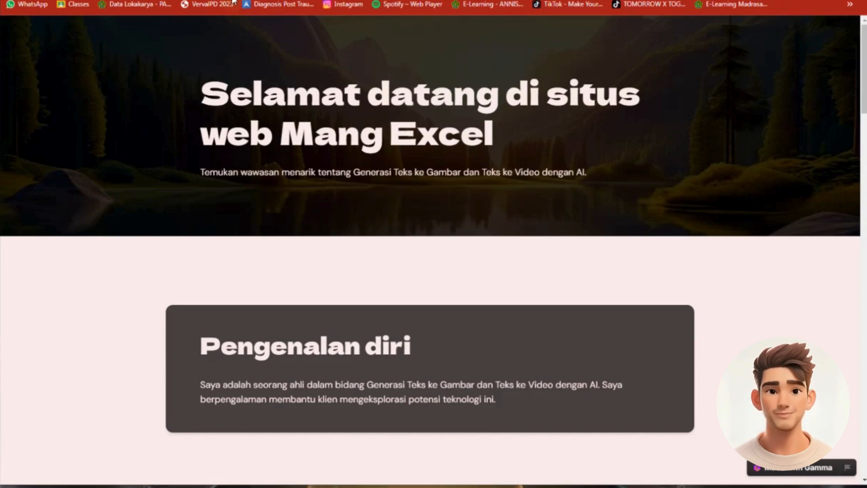
Recheck the site's name, favicon, navigation and Google Tag Manager settings in the editor, and go back to the overview of all gammas
left_click(282, 1)
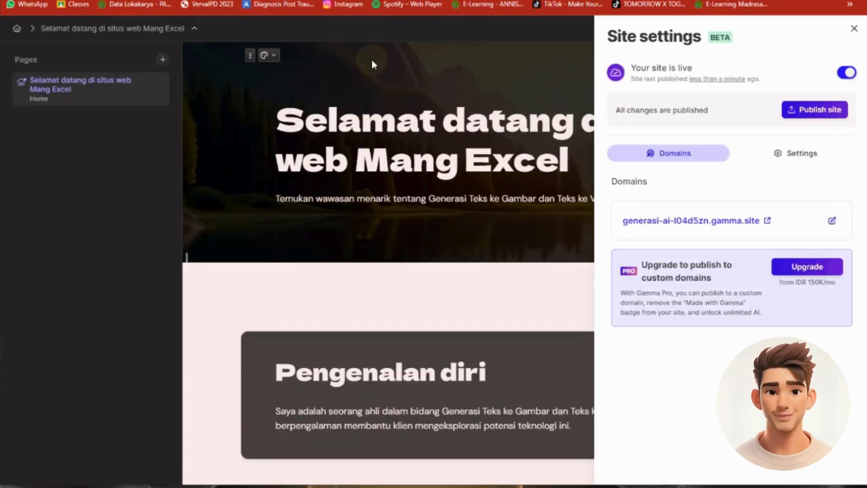
left_click(783, 153)
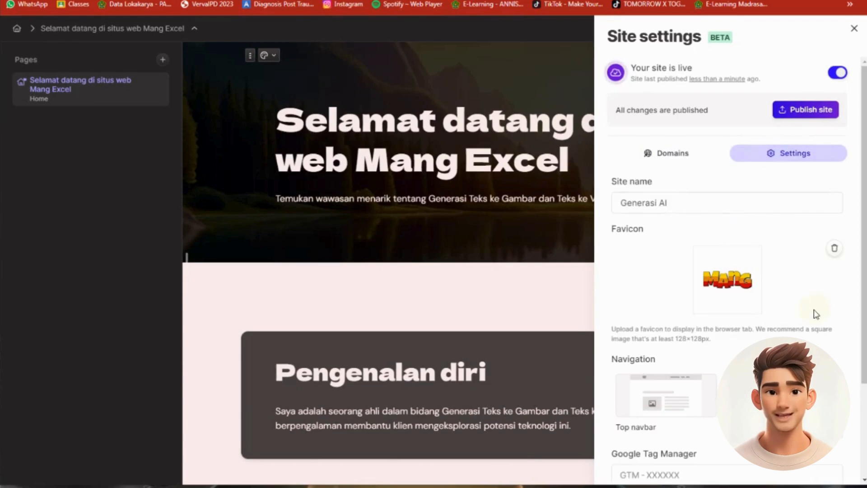
scroll(744, 303, "down", 3)
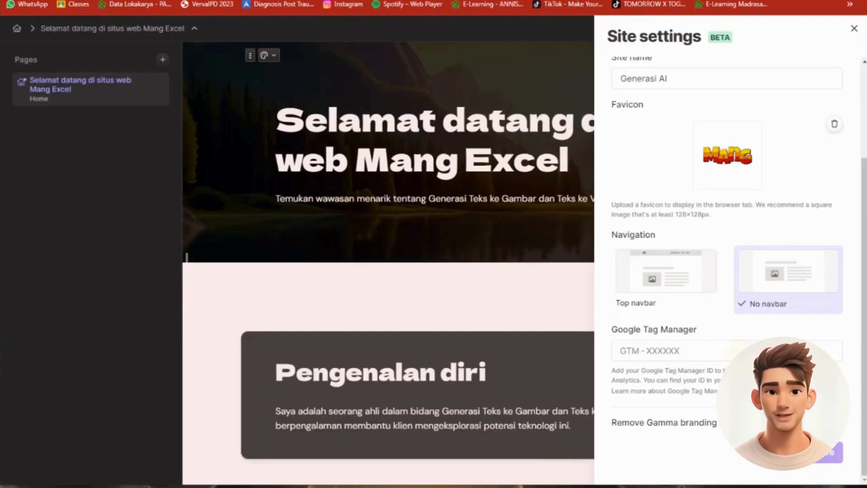
left_click(853, 30)
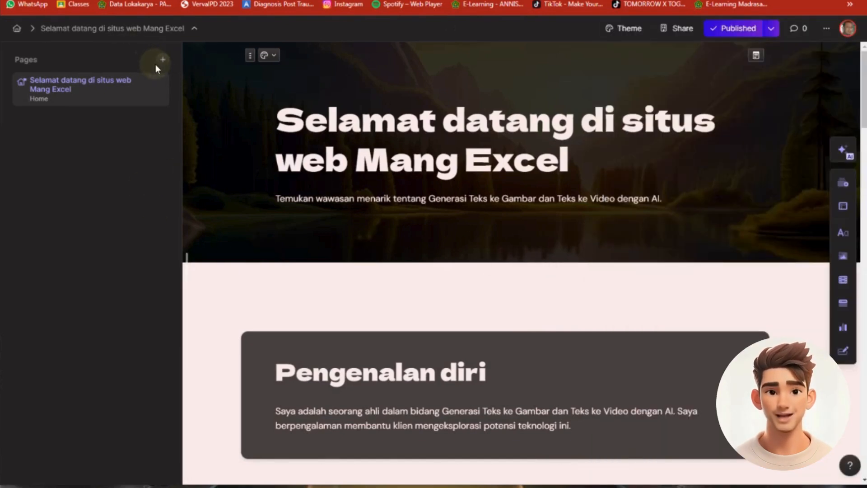
left_click(16, 28)
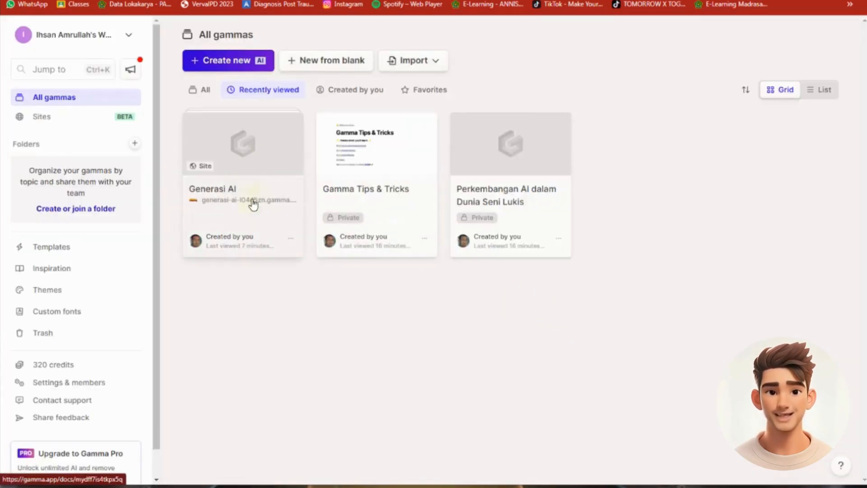